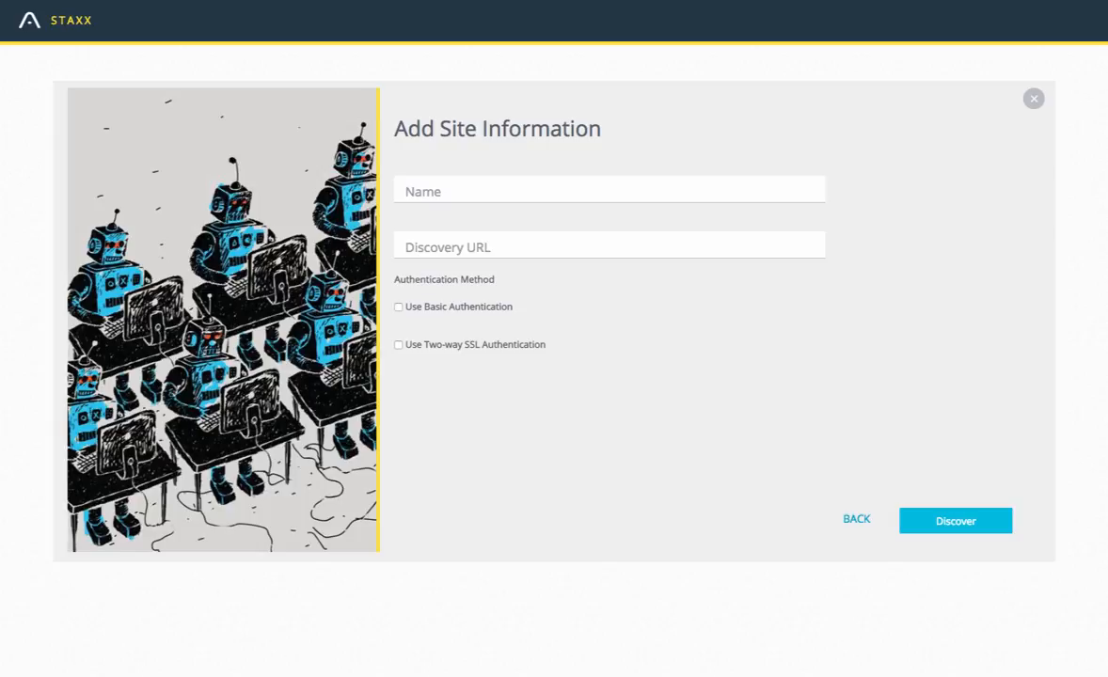
Step: Name the new site Hailataxii
{"action": "left_click", "coordinate": [424, 191]}
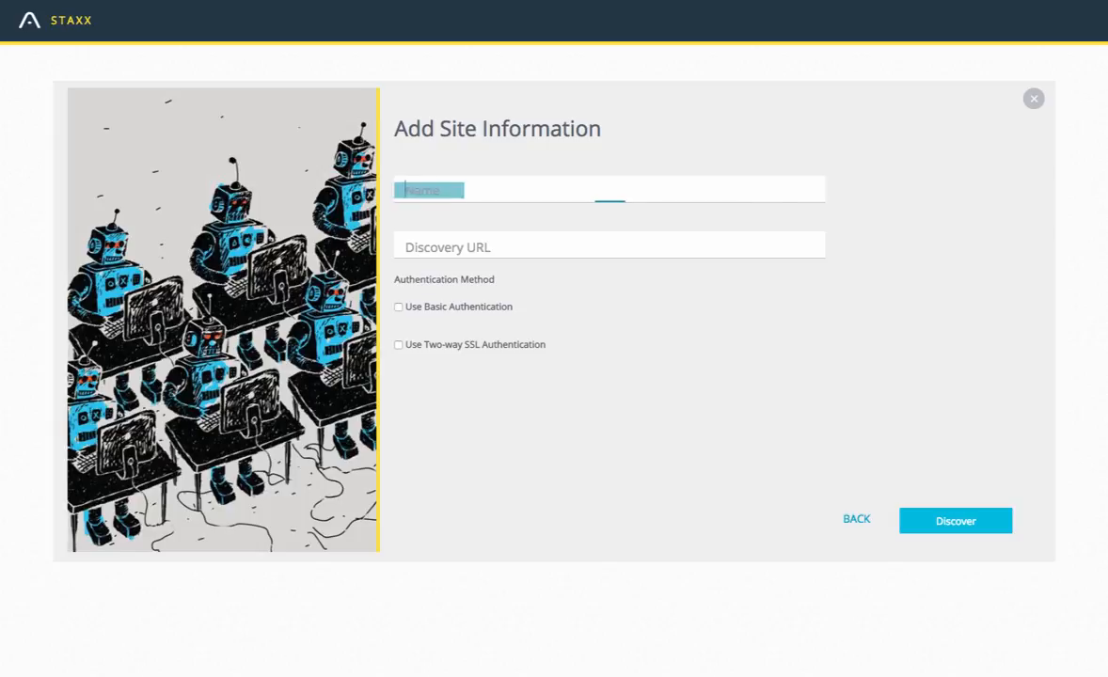
{"action": "type", "text": "Hailat"}
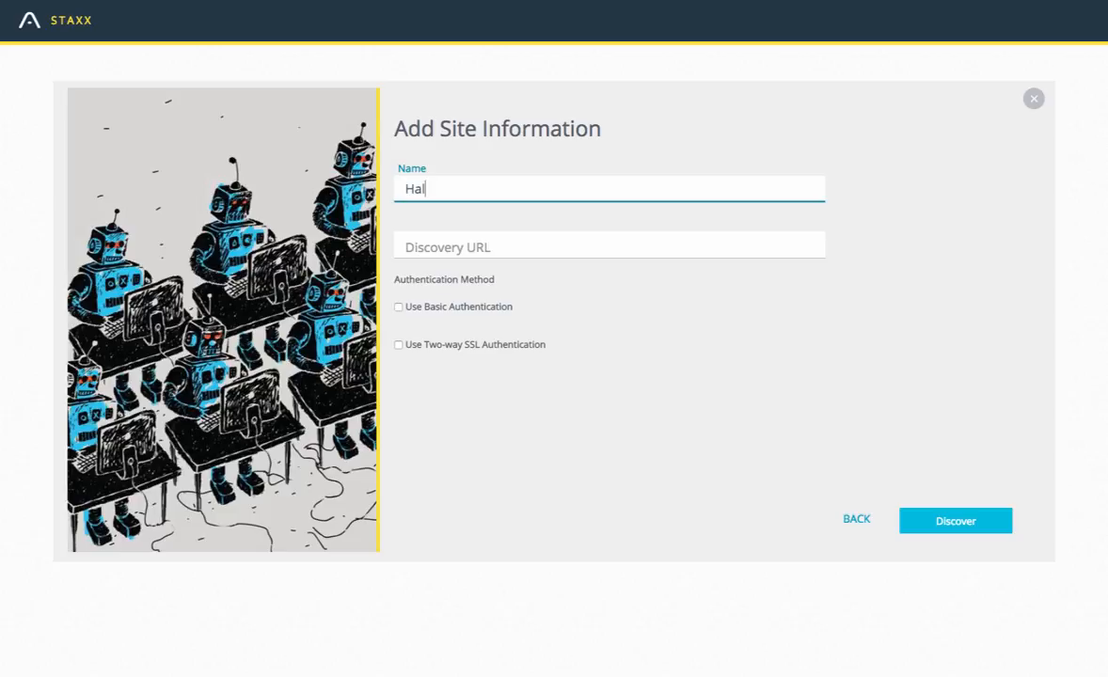
{"action": "type", "text": "axii"}
{"action": "key", "text": "Tab"}
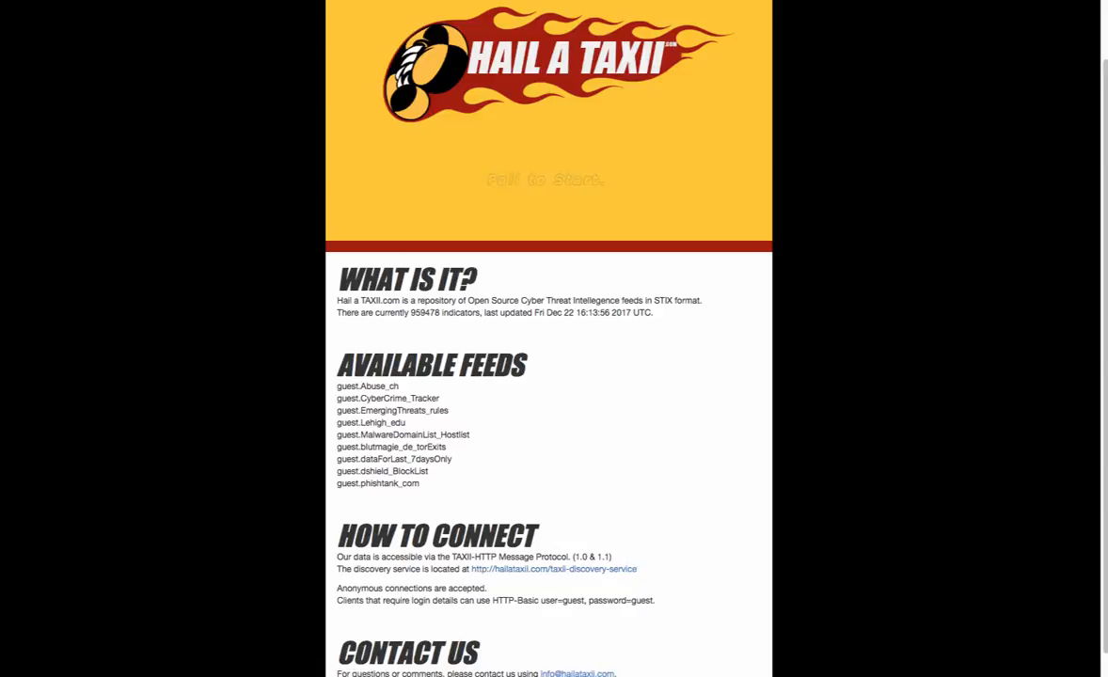
{"action": "left_click_drag", "start_coordinate": [638, 569], "coordinate": [473, 570]}
{"action": "key", "text": "ctrl+c"}
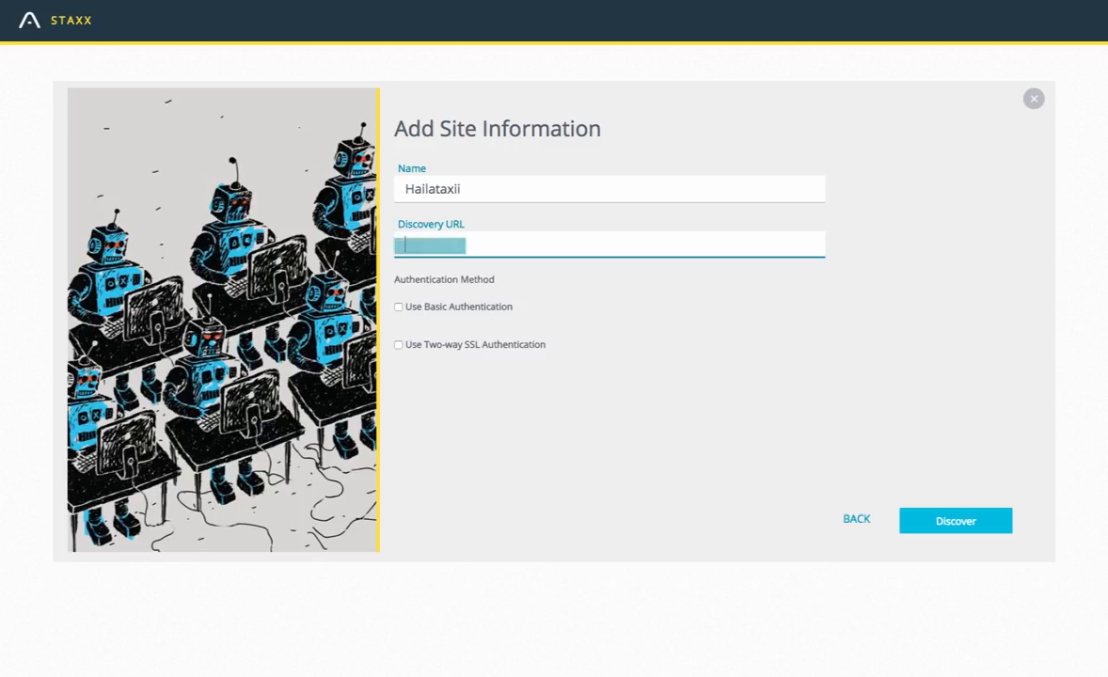
{"action": "key", "text": "BackSpace"}
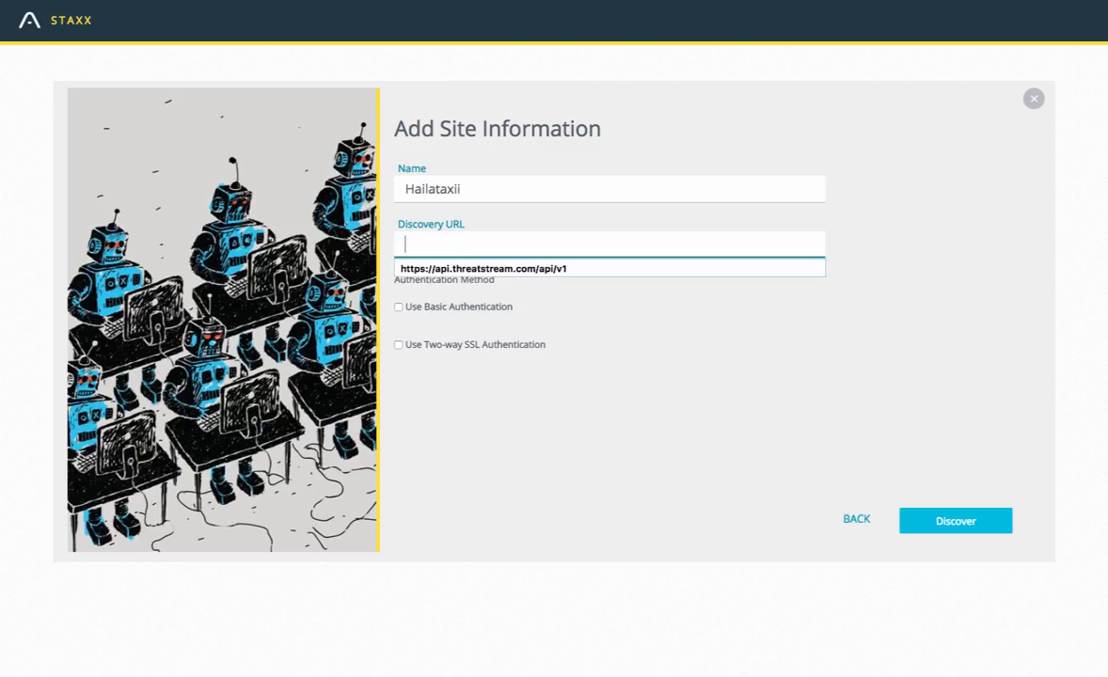
{"action": "key", "text": "ctrl+v"}
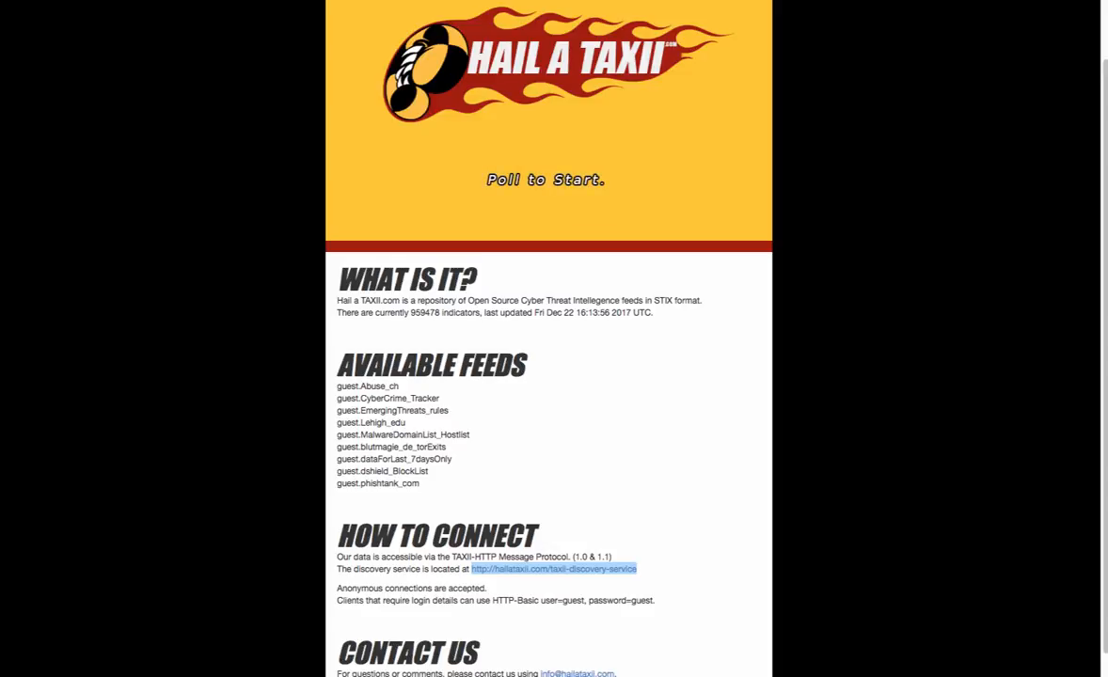
Step: Enable basic authentication with the username guest, enter the account password from the Hail a TAXII page, and run the site's feed discovery
{"action": "double_click", "coordinate": [573, 600]}
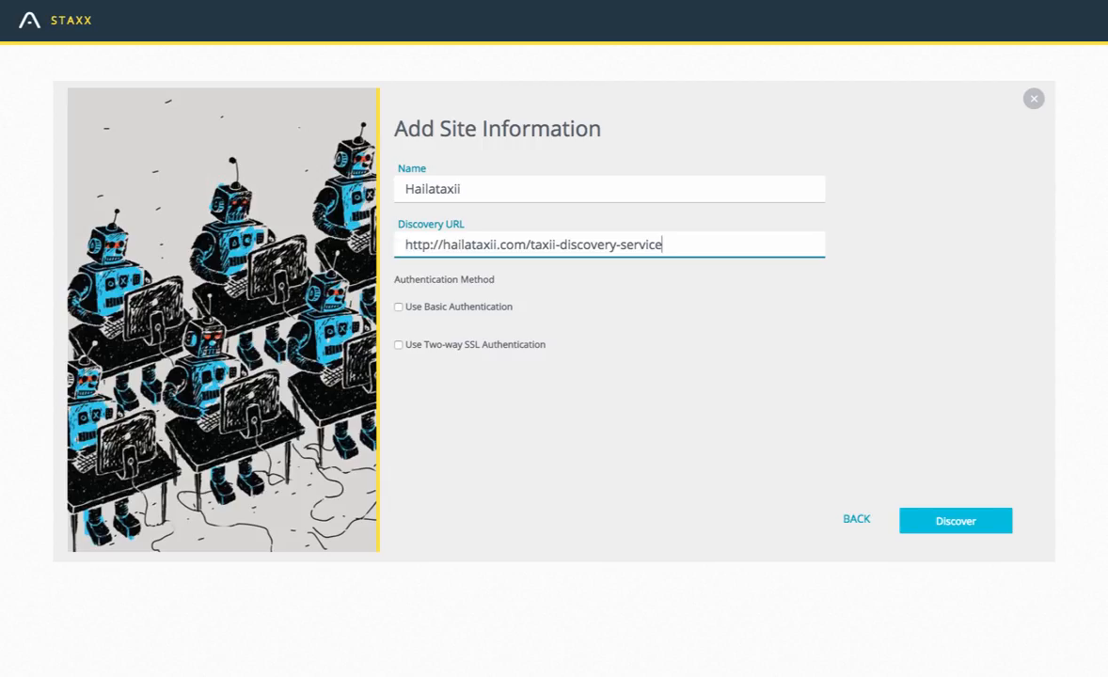
{"action": "left_click", "coordinate": [399, 308]}
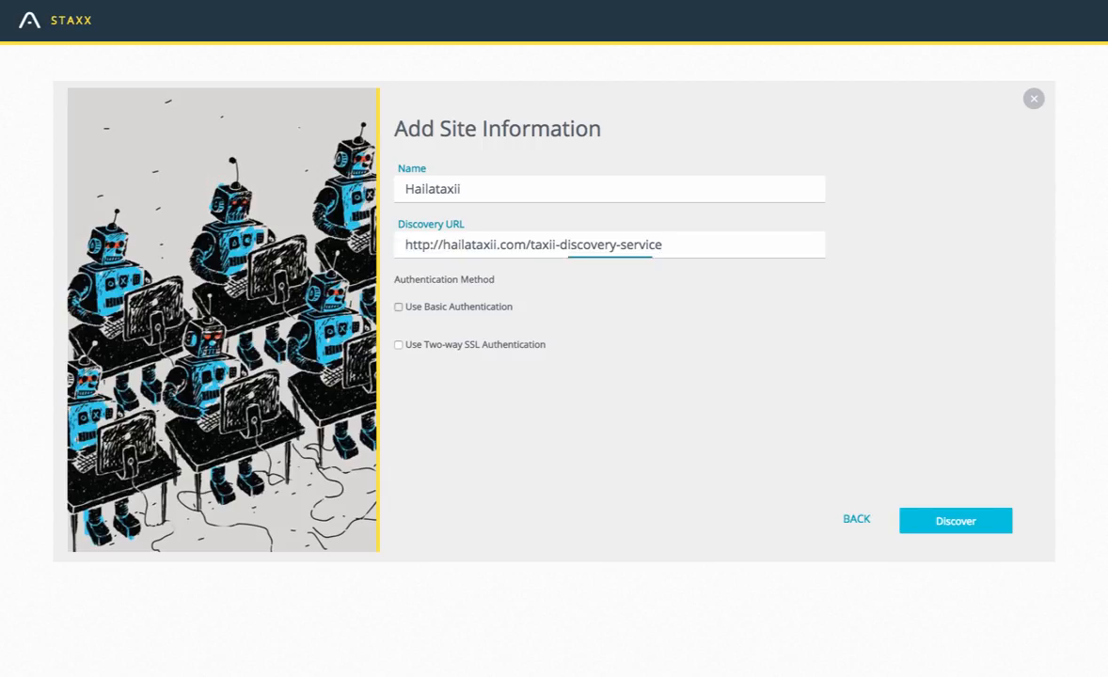
{"action": "left_click", "coordinate": [452, 352]}
{"action": "type", "text": "guest"}
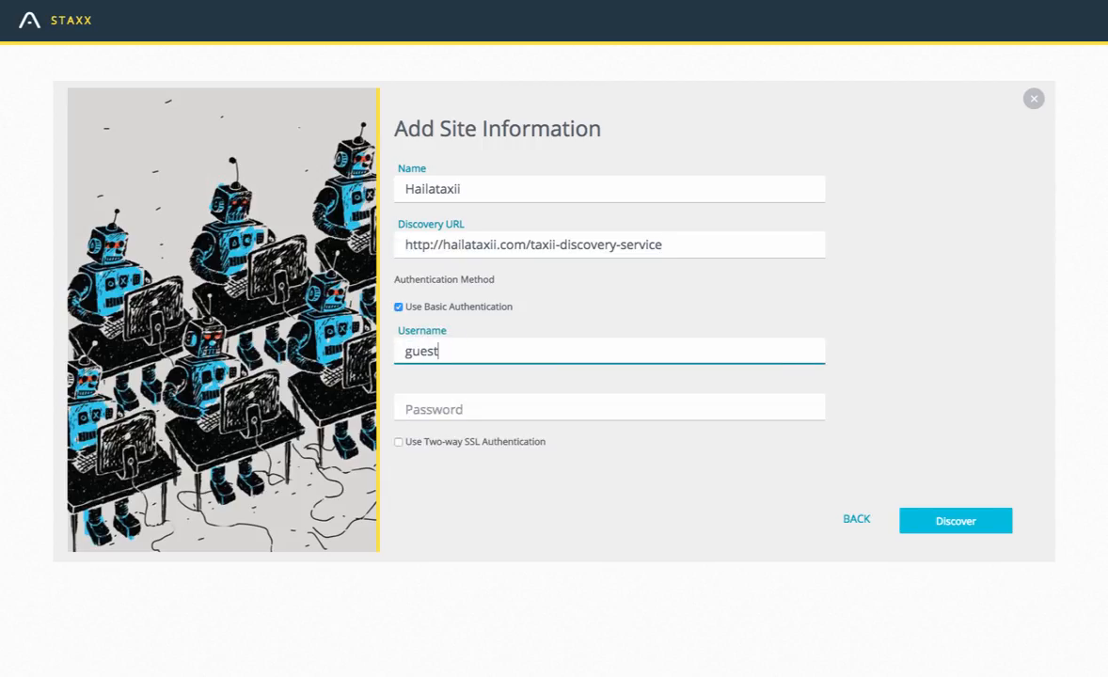
{"action": "key", "text": "Tab"}
{"action": "type", "text": "guest"}
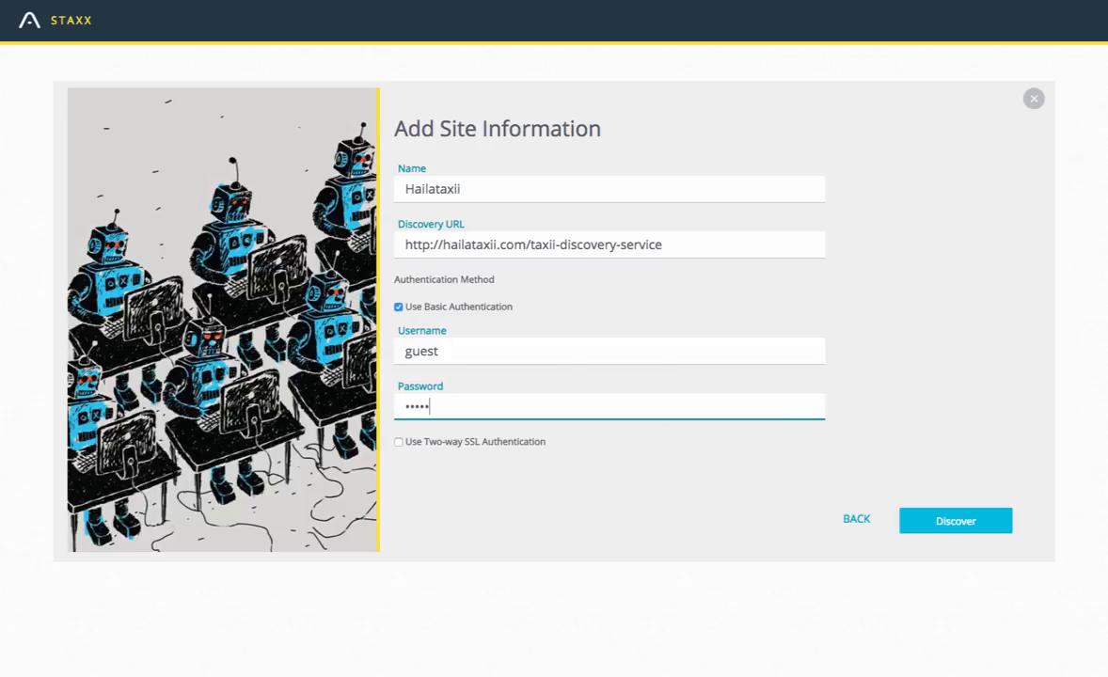
{"action": "key", "text": "Return"}
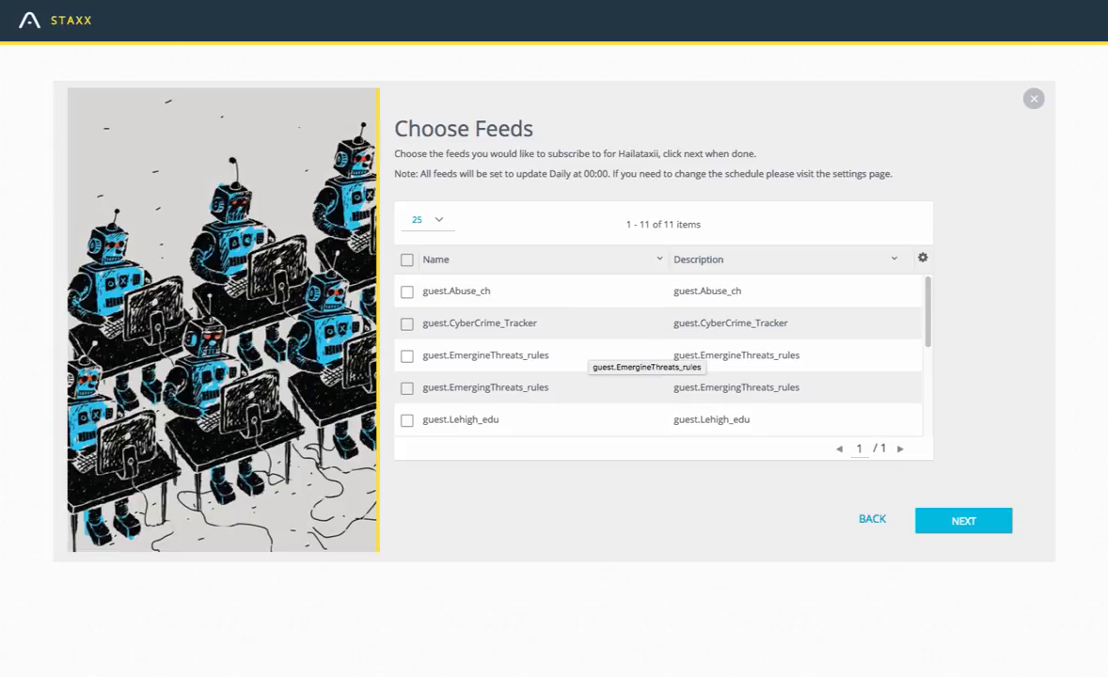
Step: Review the feeds offered by Hailataxii, select all of them and confirm the subscription
{"action": "scroll", "coordinate": [649, 357], "scroll_direction": "down", "scroll_amount": 3}
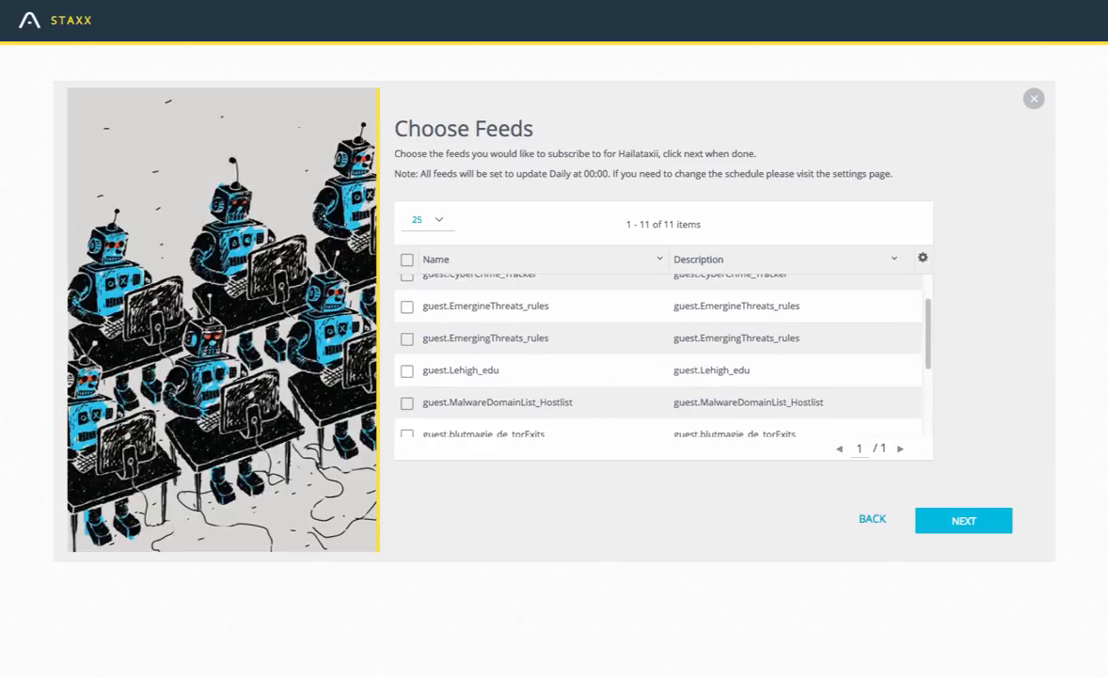
{"action": "scroll", "coordinate": [659, 358], "scroll_direction": "down", "scroll_amount": 3}
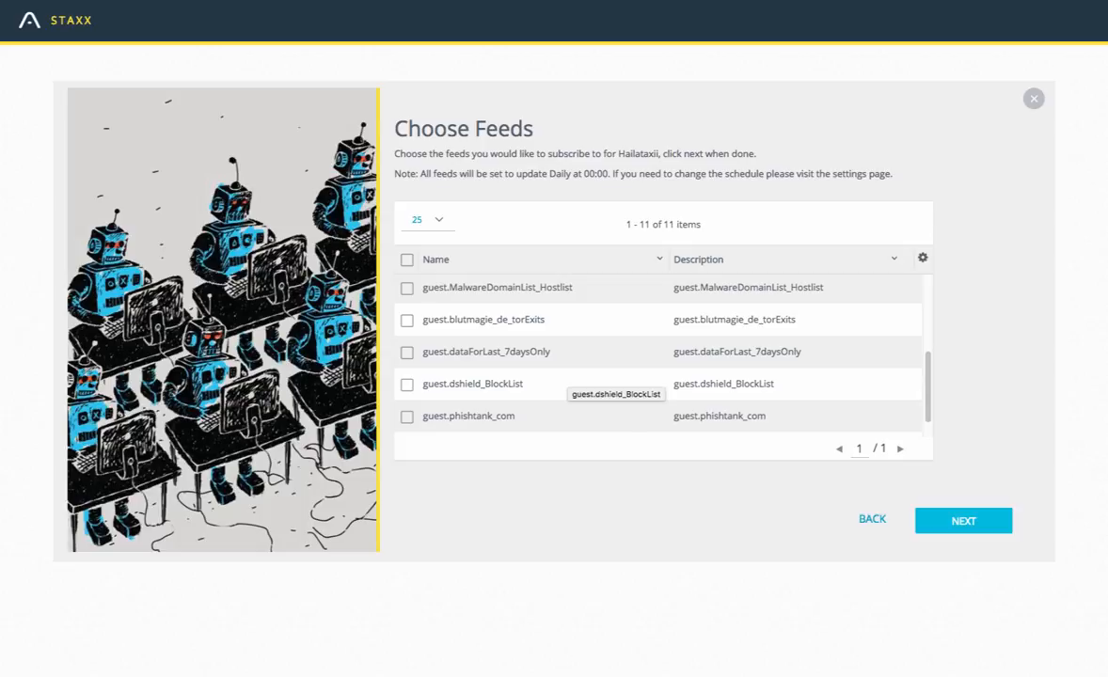
{"action": "scroll", "coordinate": [574, 405], "scroll_direction": "down", "scroll_amount": 1}
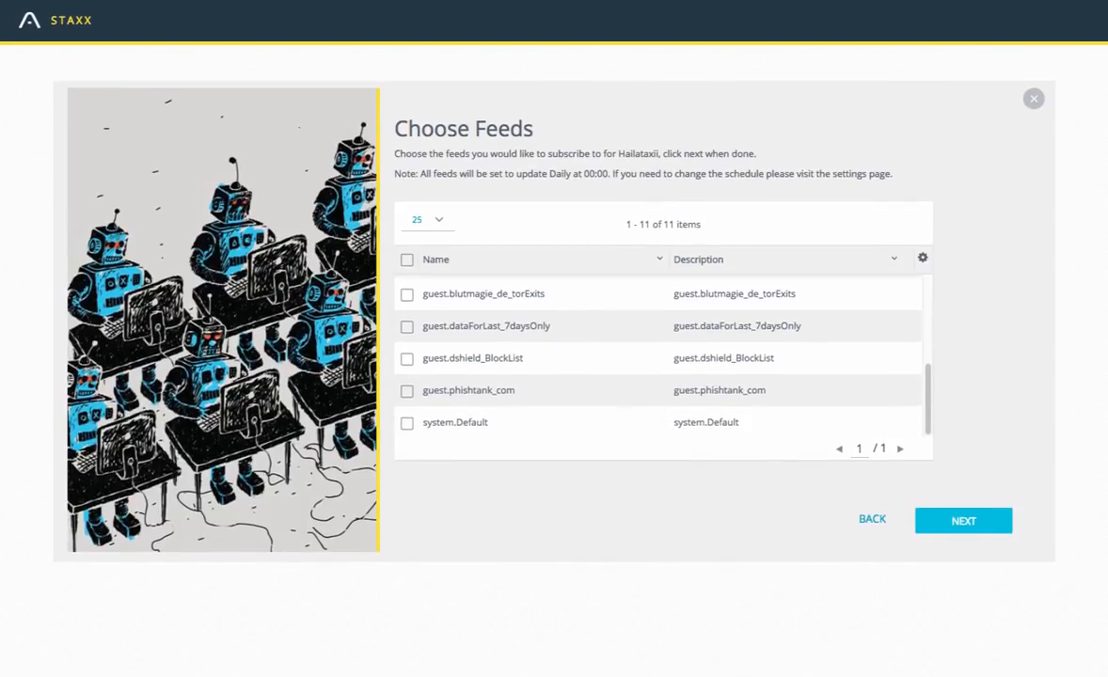
{"action": "scroll", "coordinate": [659, 355], "scroll_direction": "up", "scroll_amount": 5}
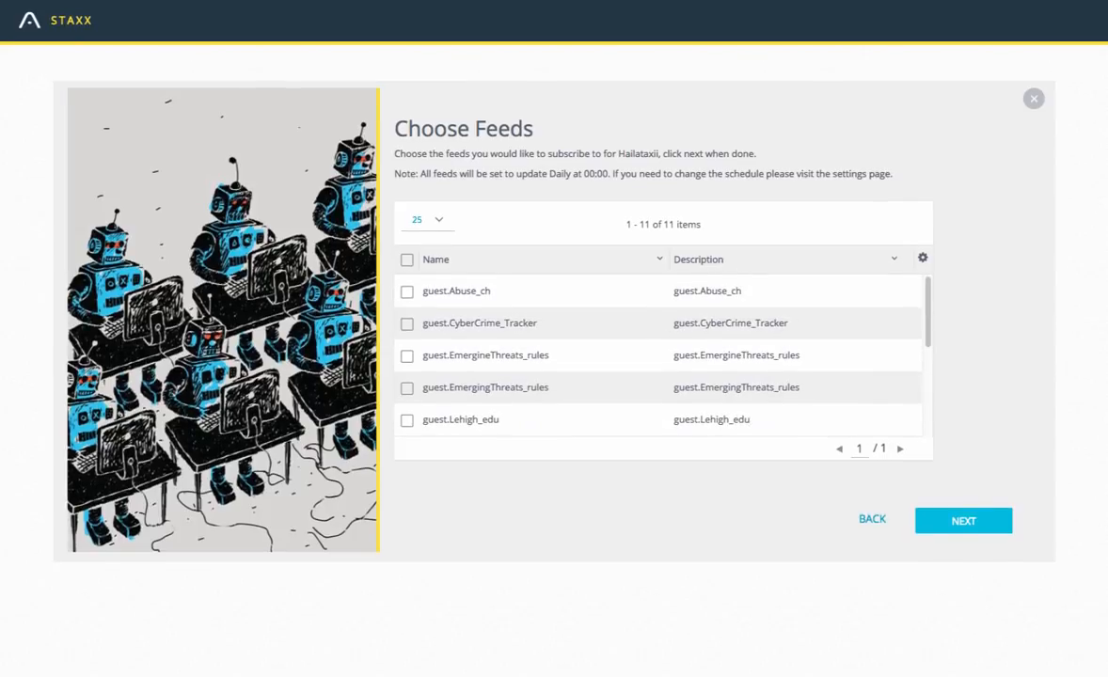
{"action": "left_click", "coordinate": [408, 261]}
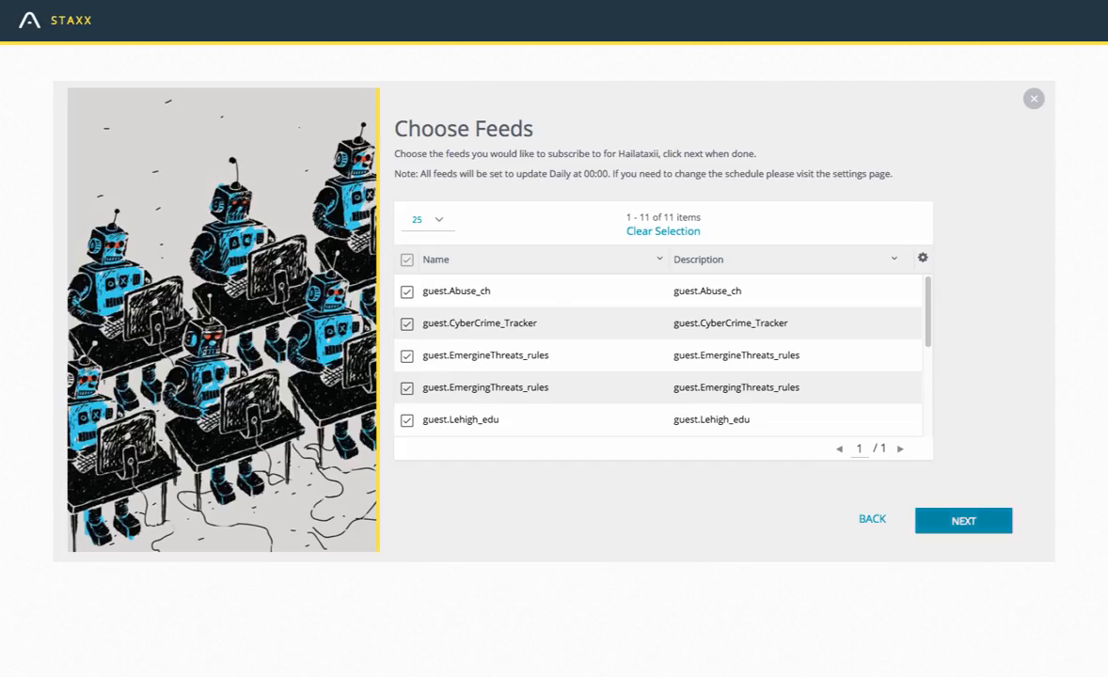
{"action": "left_click", "coordinate": [964, 521]}
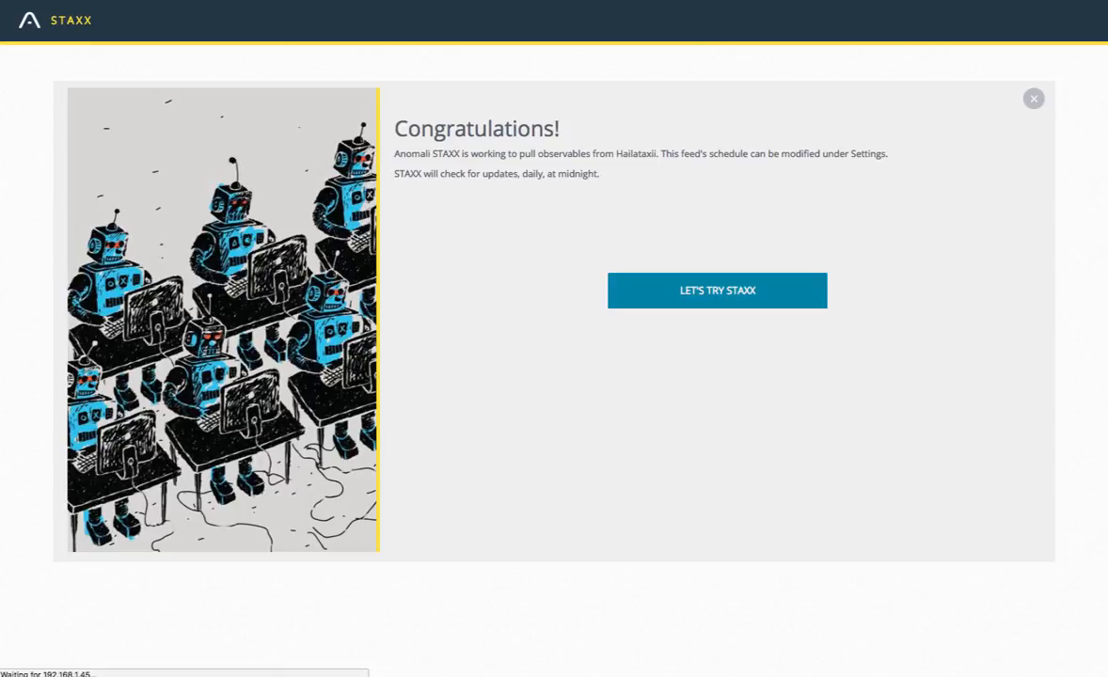
Step: Finish the setup wizard, and agree to the new EULA in the What's New in 3.2 notice
{"action": "left_click", "coordinate": [717, 290]}
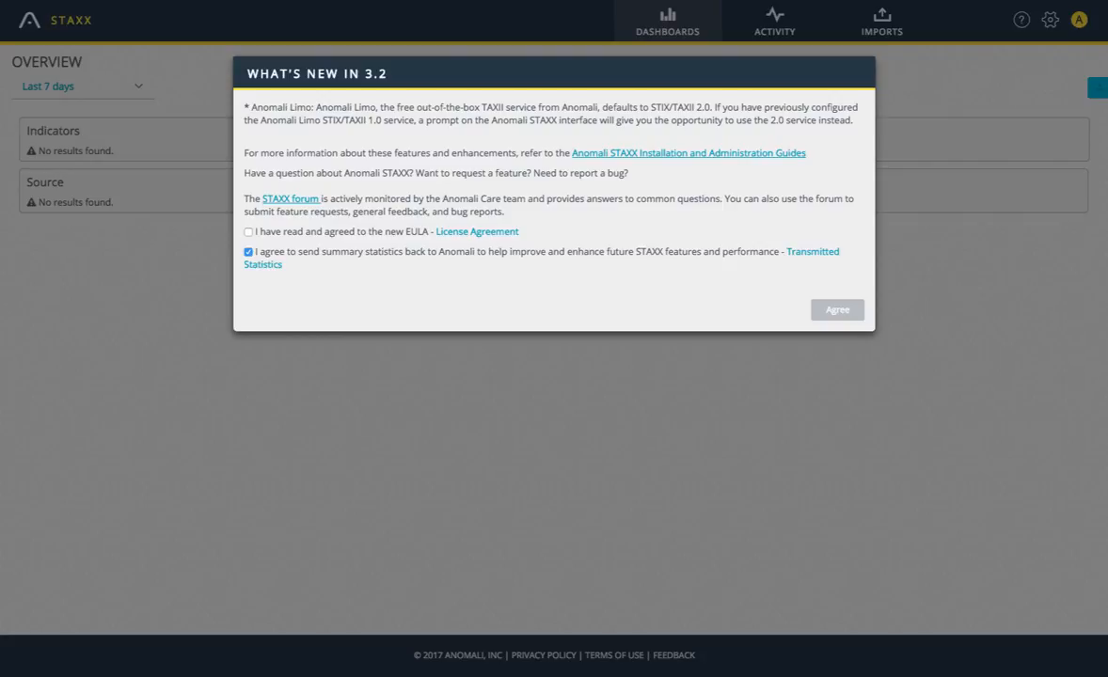
{"action": "left_click", "coordinate": [249, 232]}
{"action": "left_click", "coordinate": [837, 310]}
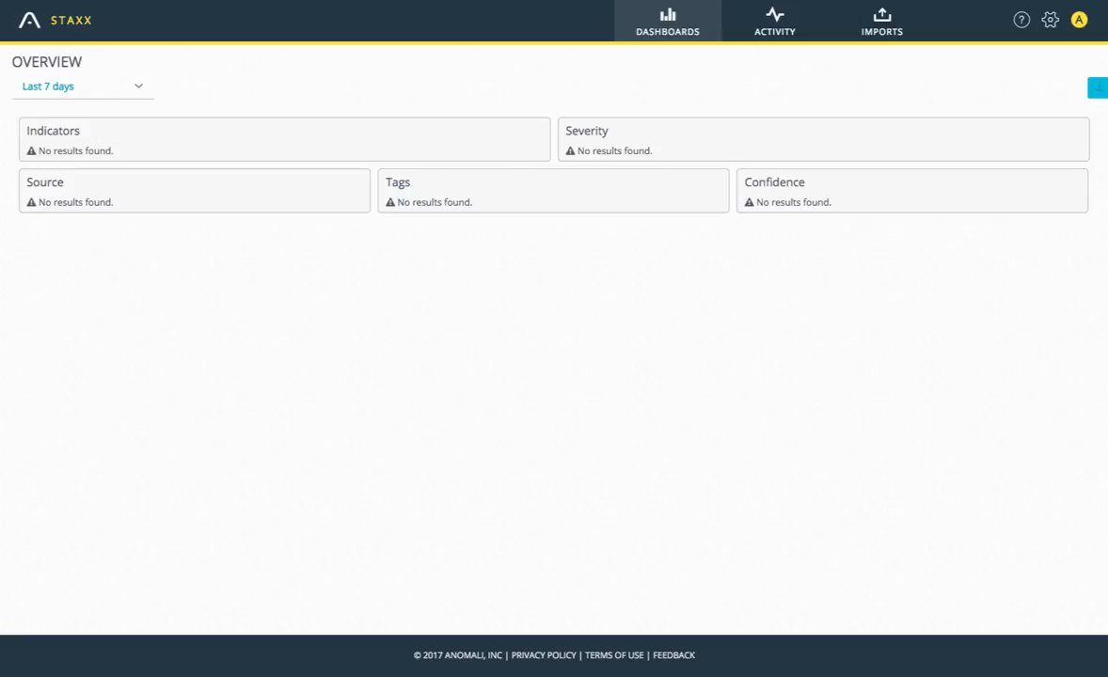
Step: Open the Hailataxii site's details in the settings, dismissing the default password reminders, and review its poll collections
{"action": "left_click", "coordinate": [1050, 20]}
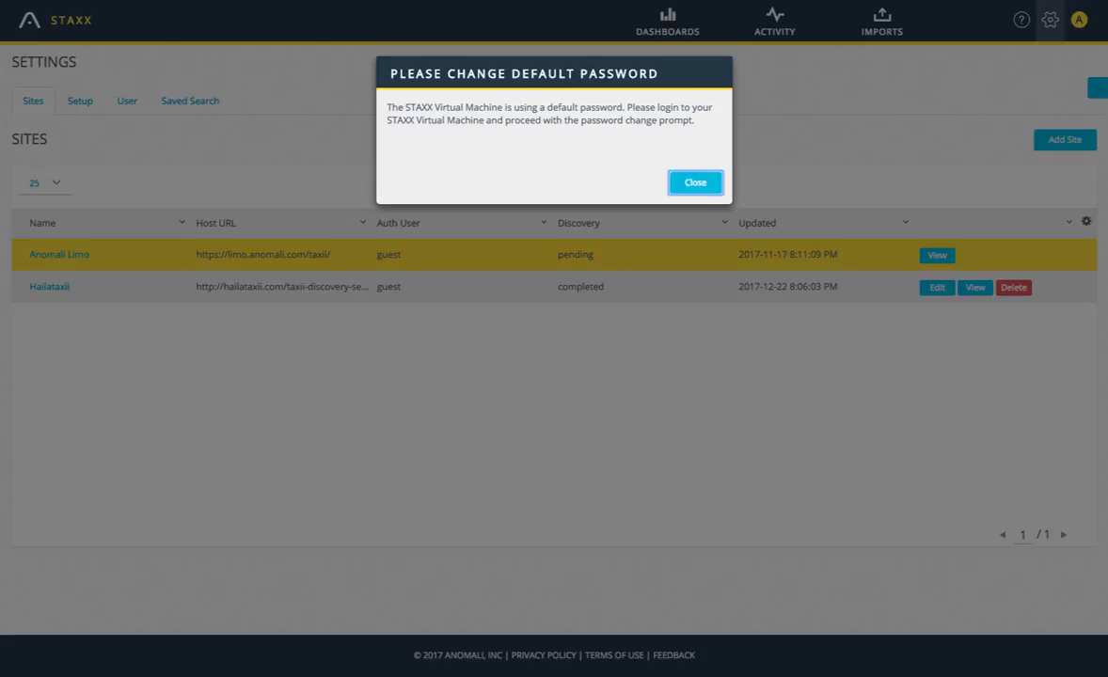
{"action": "left_click", "coordinate": [695, 182]}
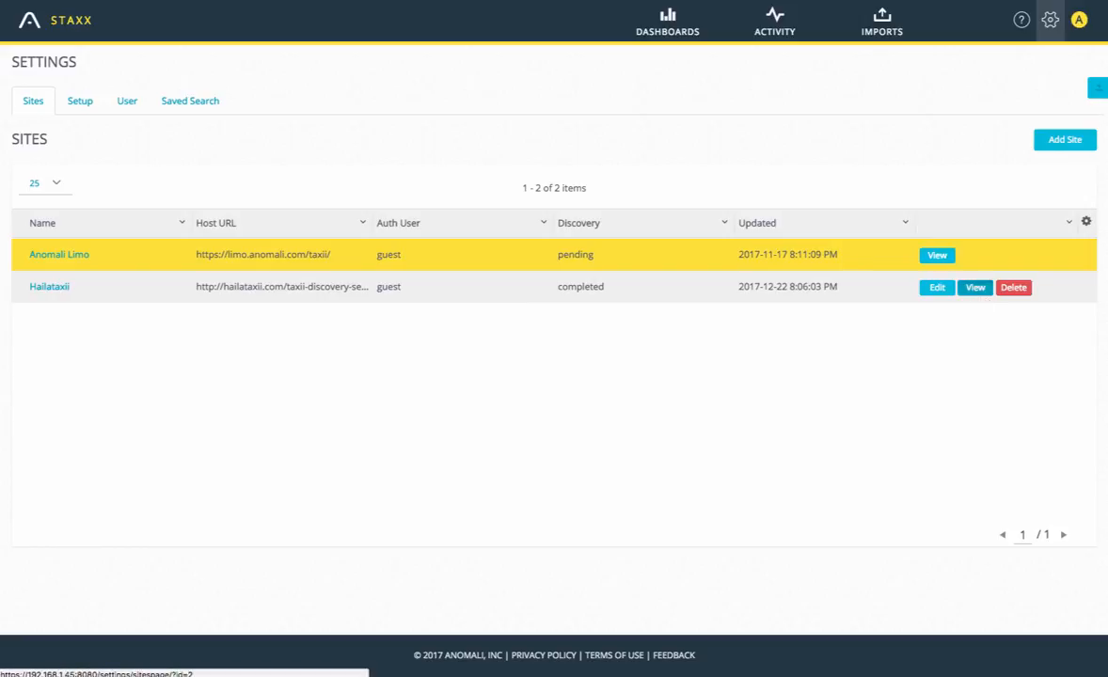
{"action": "left_click", "coordinate": [975, 288]}
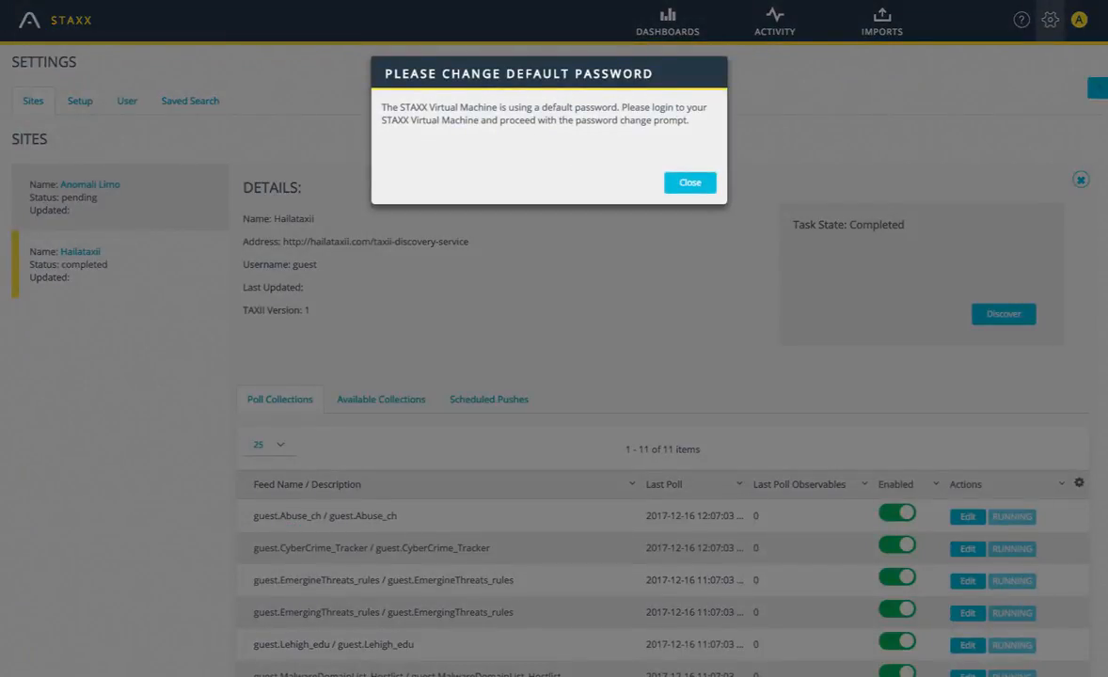
{"action": "left_click", "coordinate": [690, 182]}
{"action": "scroll", "coordinate": [688, 203], "scroll_direction": "down", "scroll_amount": 3}
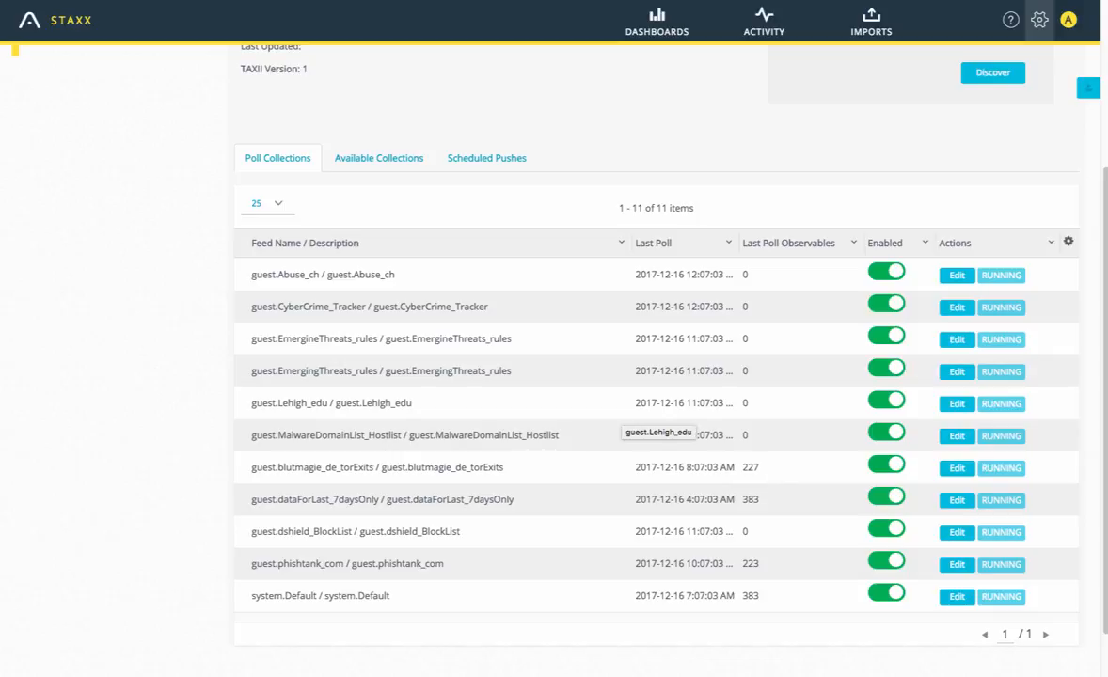
{"action": "scroll", "coordinate": [658, 424], "scroll_direction": "up", "scroll_amount": 5}
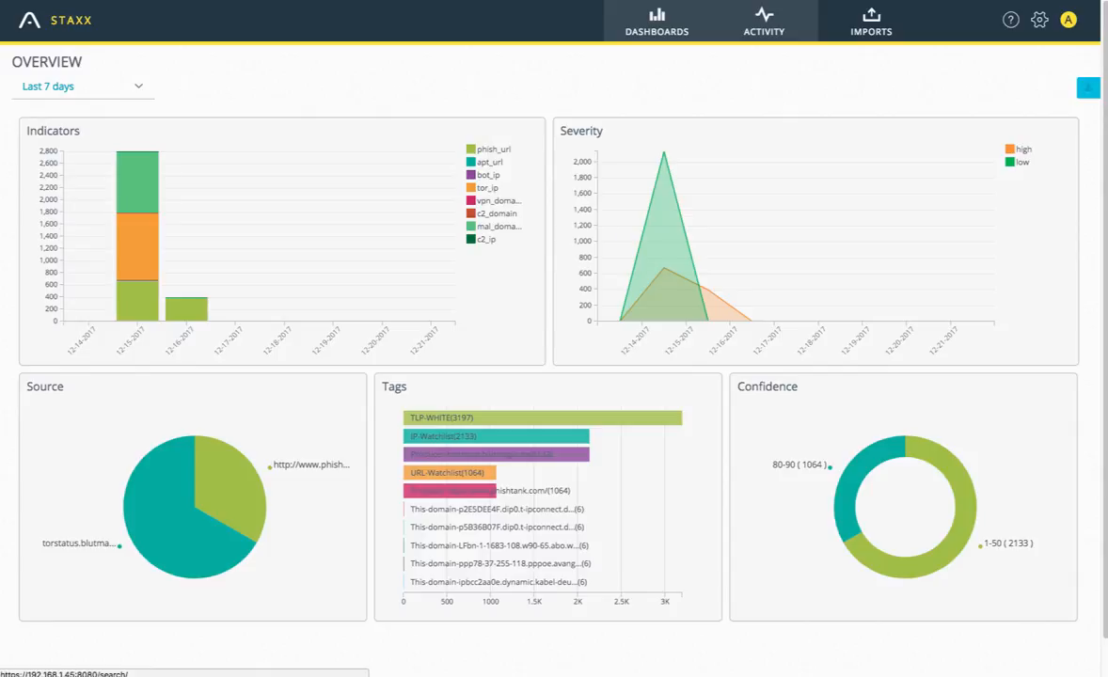
Step: Open the first phishing URL in the activity list and examine its threat scores, registration details, analysis tree, intelligence and passive DNS
{"action": "left_click", "coordinate": [764, 21]}
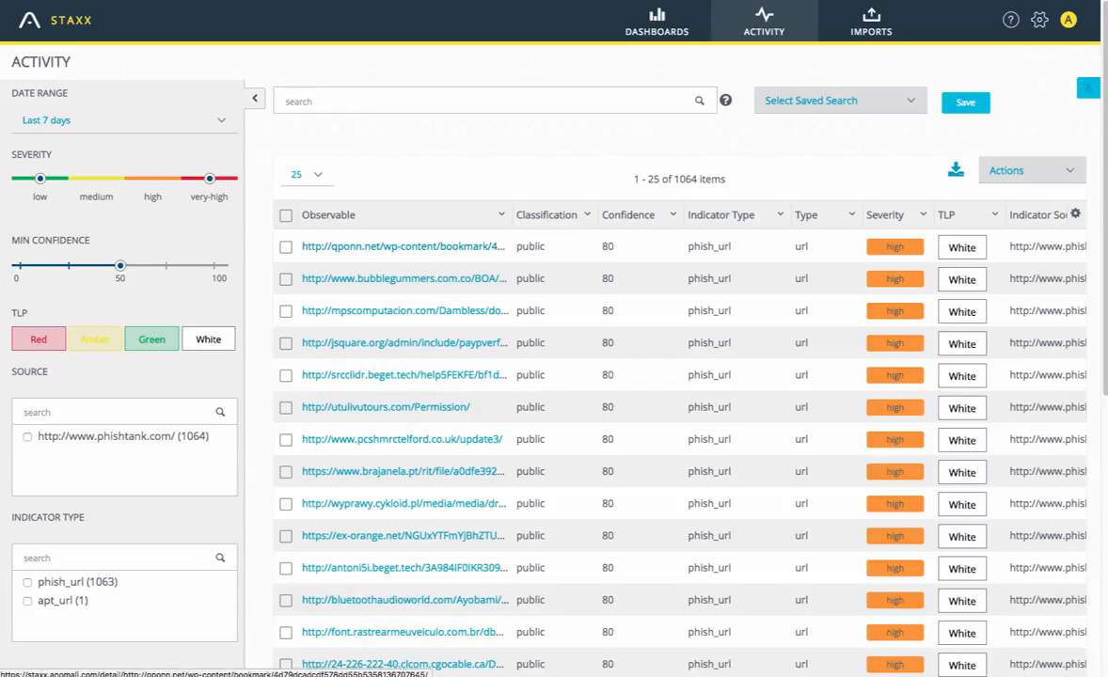
{"action": "left_click", "coordinate": [402, 246]}
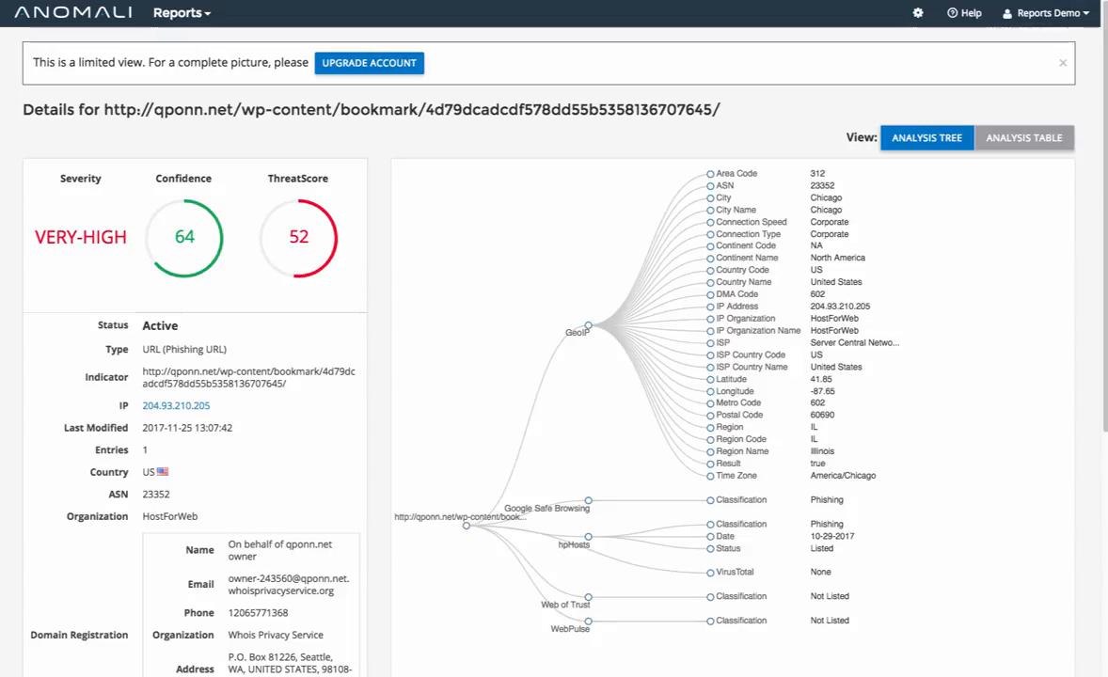
{"action": "scroll", "coordinate": [545, 376], "scroll_direction": "down", "scroll_amount": 3}
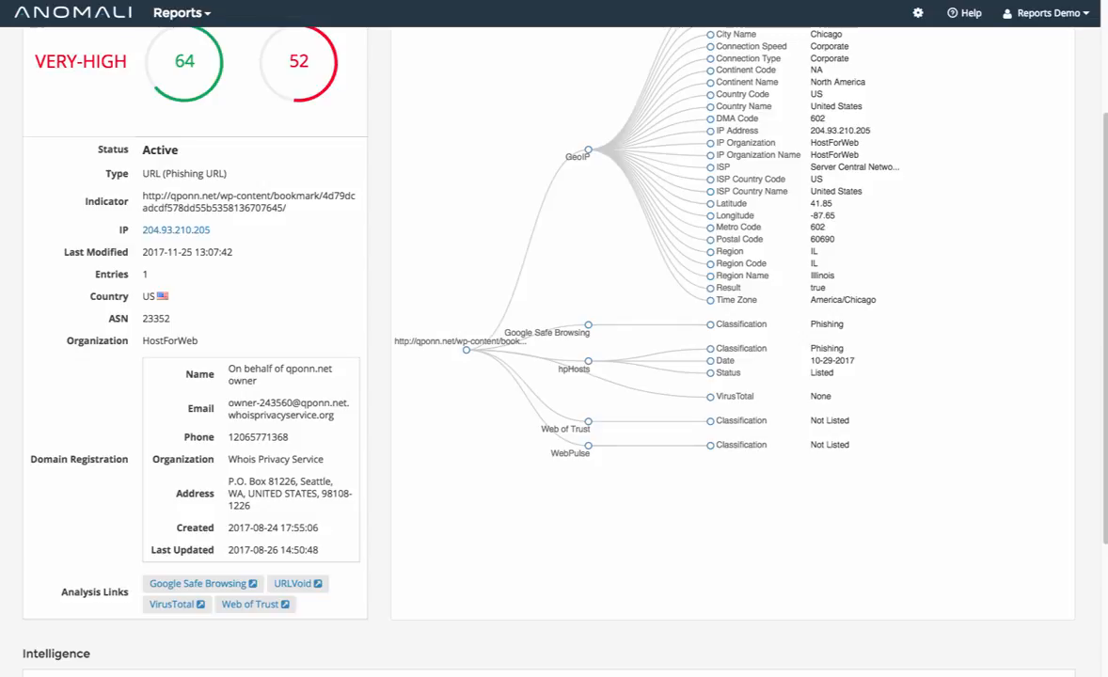
{"action": "scroll", "coordinate": [548, 339], "scroll_direction": "down", "scroll_amount": 1}
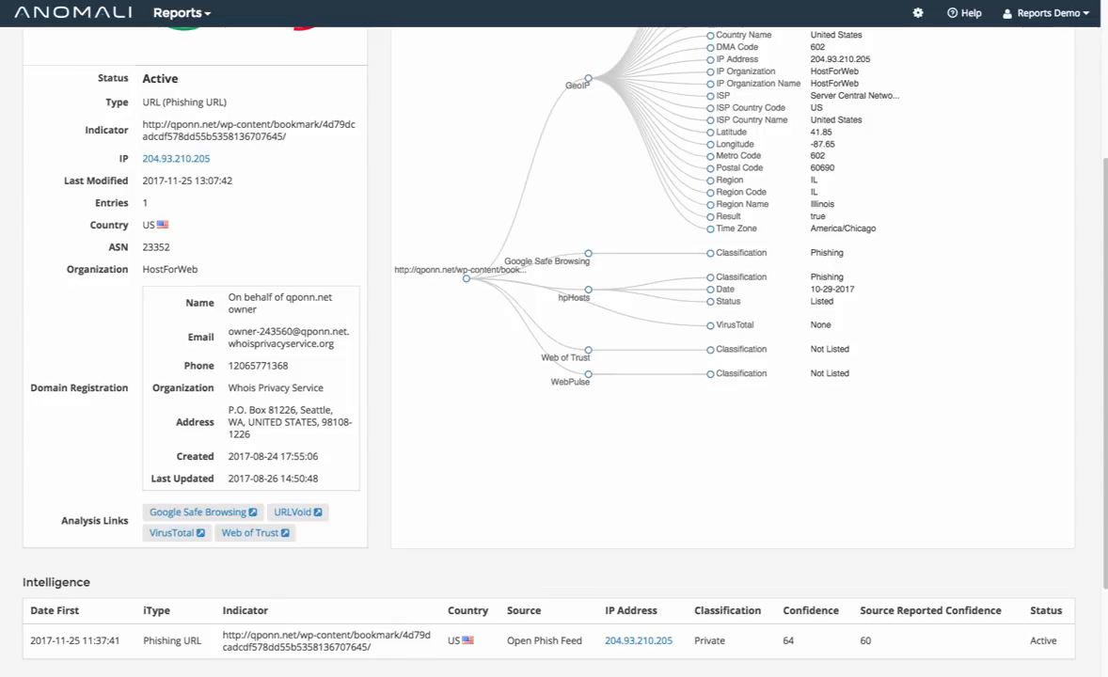
{"action": "scroll", "coordinate": [554, 338], "scroll_direction": "down", "scroll_amount": 2}
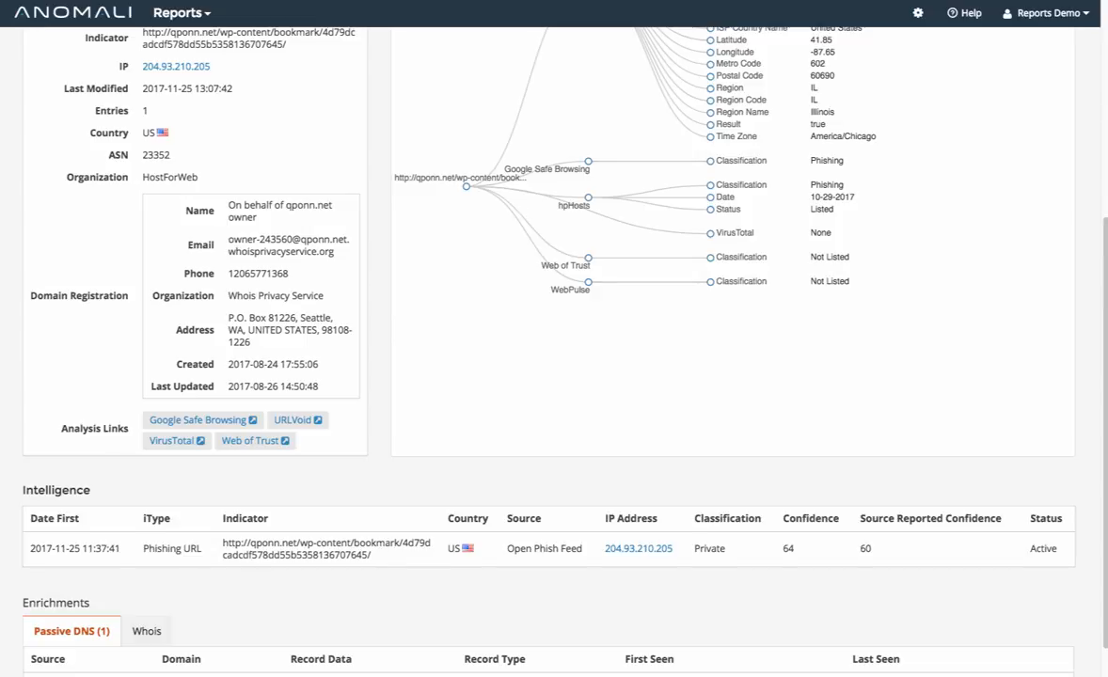
{"action": "scroll", "coordinate": [554, 339], "scroll_direction": "down", "scroll_amount": 1}
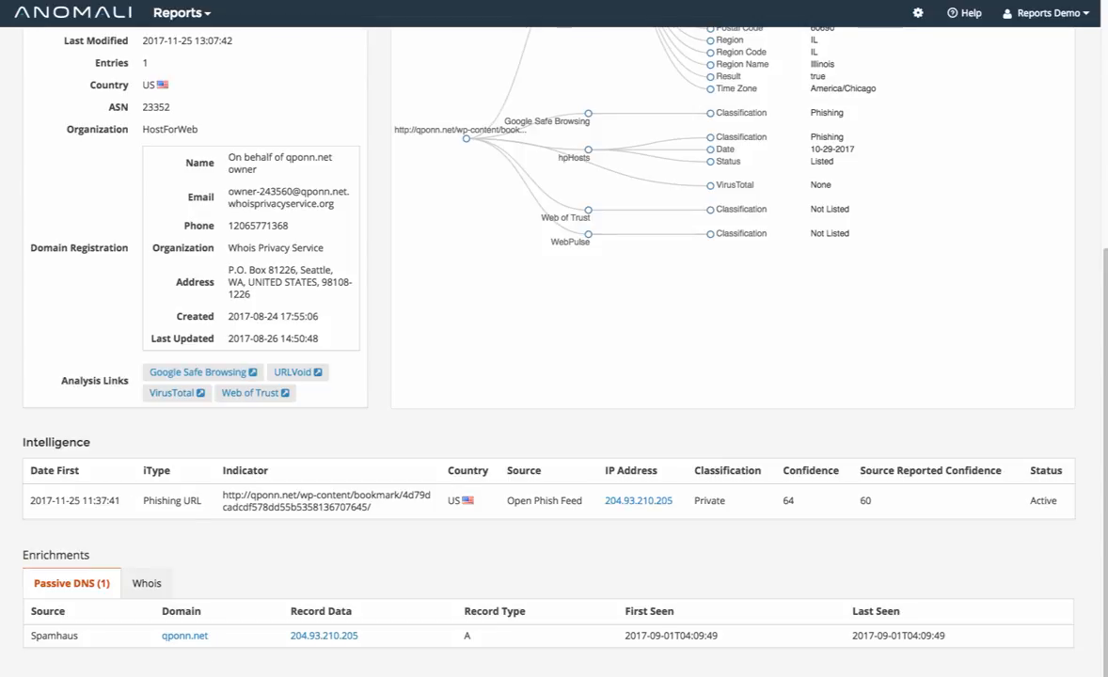
{"action": "scroll", "coordinate": [555, 339], "scroll_direction": "up", "scroll_amount": 4}
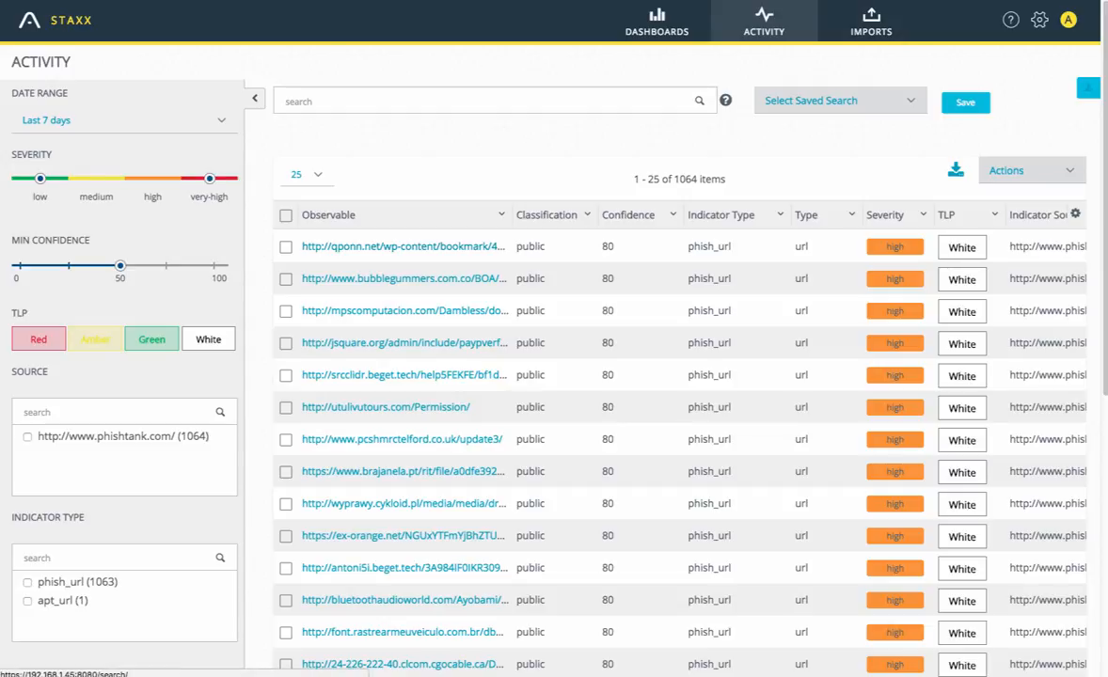
Step: Check the dashboard overview and review the Hailataxii site's poll collections in the settings, dismissing the default password reminders
{"action": "left_click", "coordinate": [657, 22]}
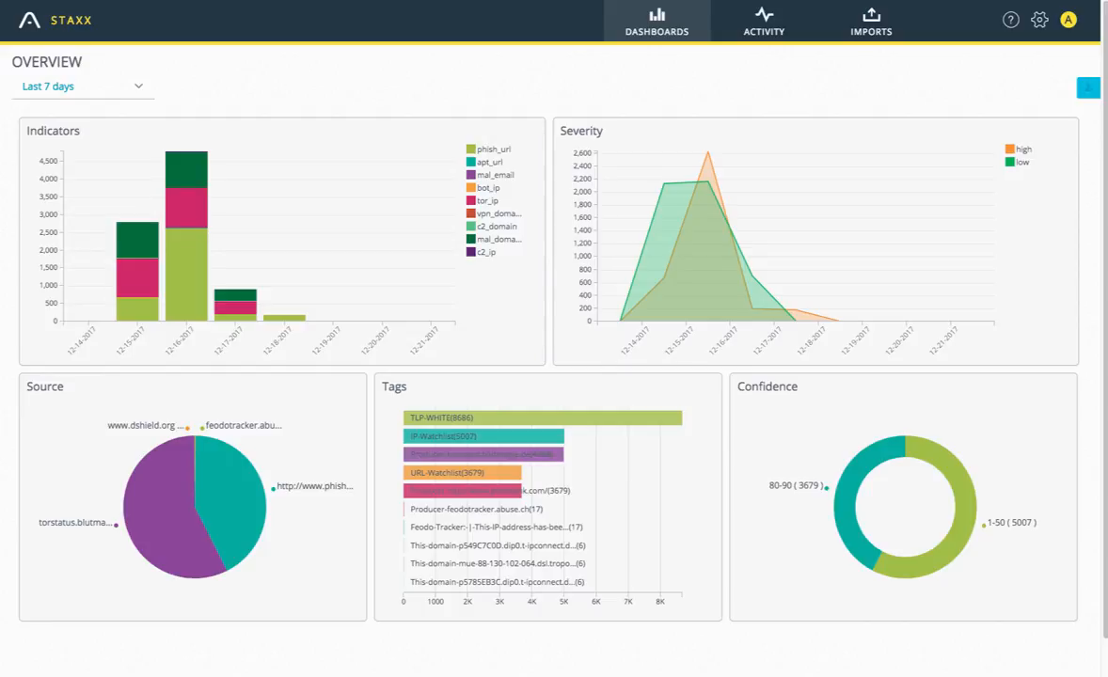
{"action": "left_click", "coordinate": [1040, 20]}
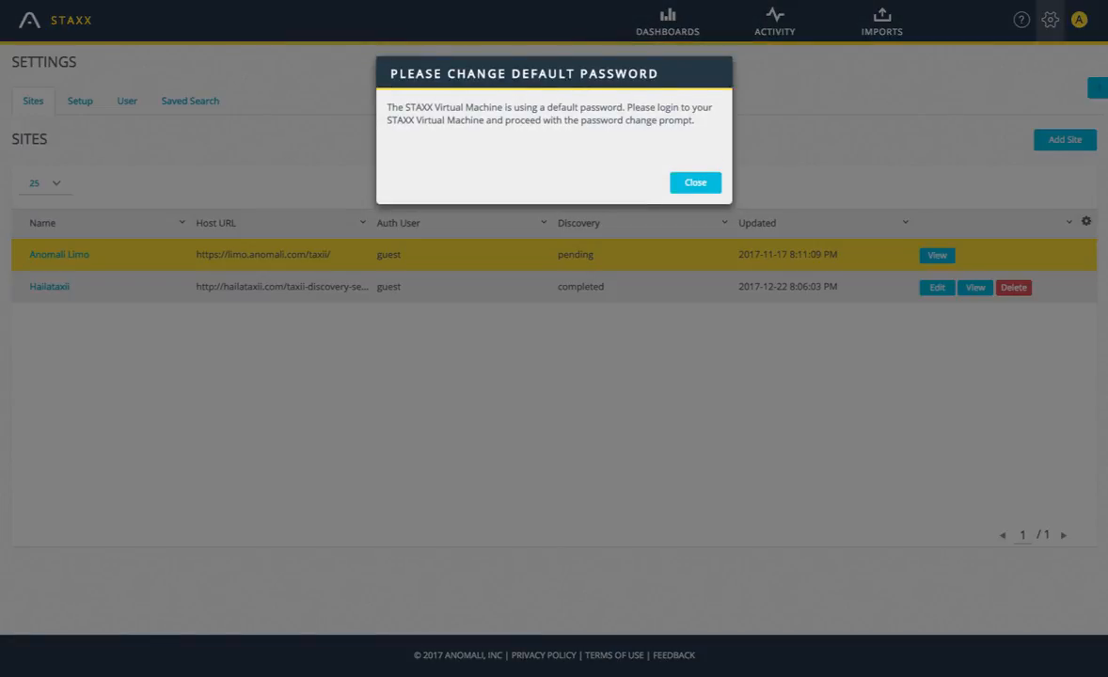
{"action": "left_click", "coordinate": [696, 183]}
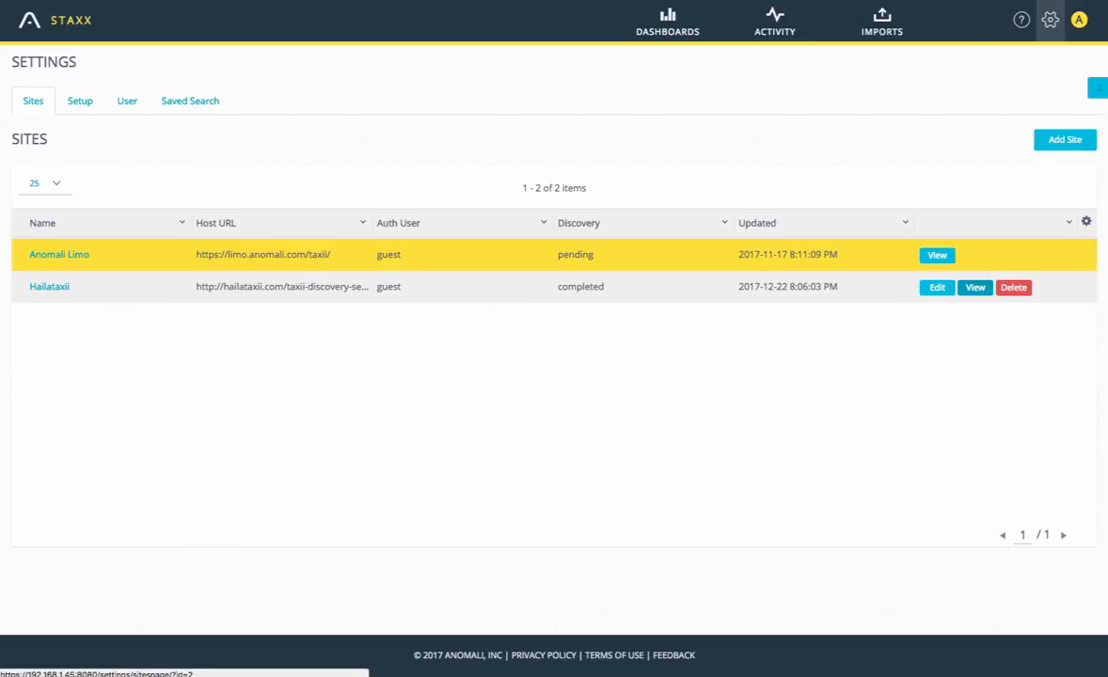
{"action": "left_click", "coordinate": [976, 288]}
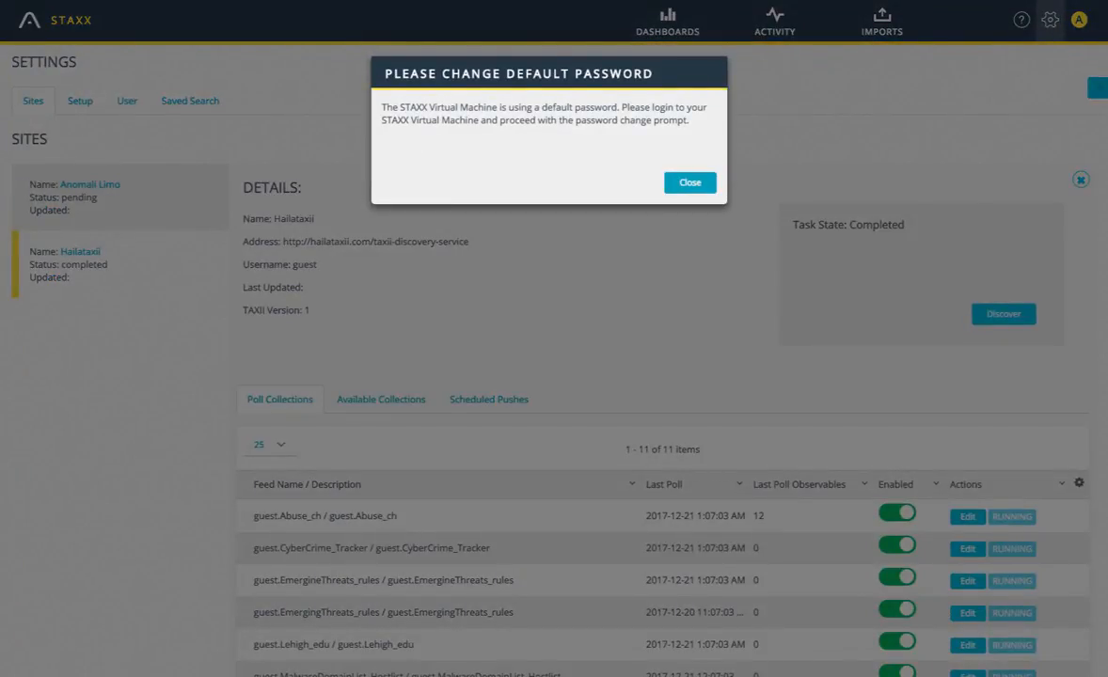
{"action": "left_click", "coordinate": [692, 185]}
{"action": "scroll", "coordinate": [696, 193], "scroll_direction": "down", "scroll_amount": 3}
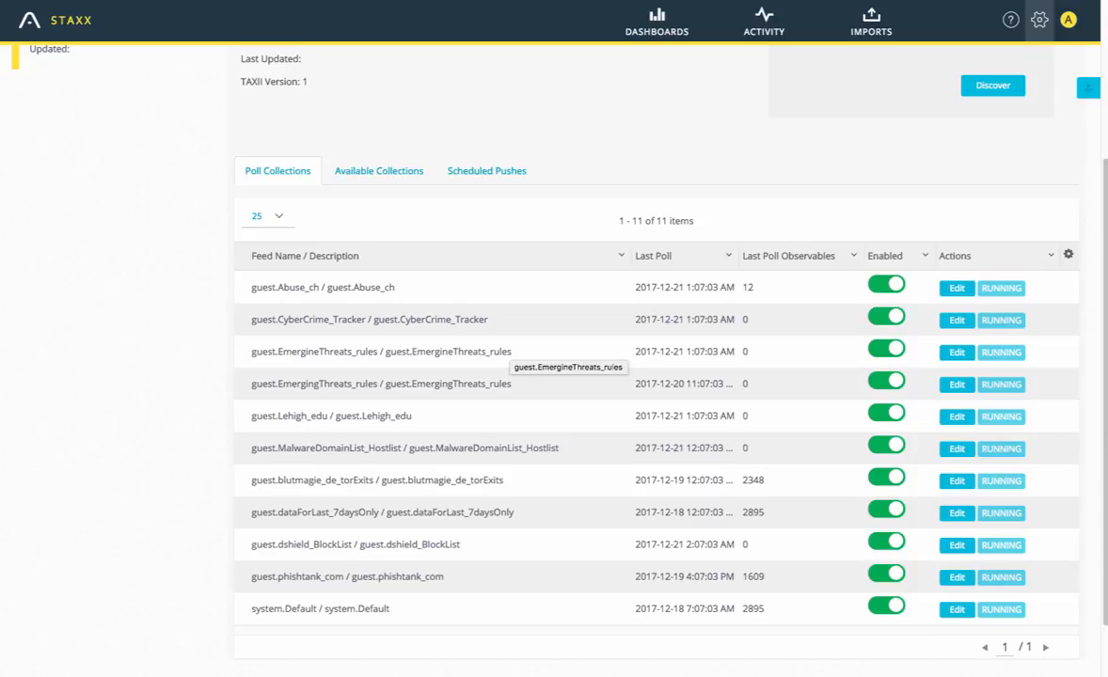
{"action": "scroll", "coordinate": [565, 362], "scroll_direction": "up", "scroll_amount": 3}
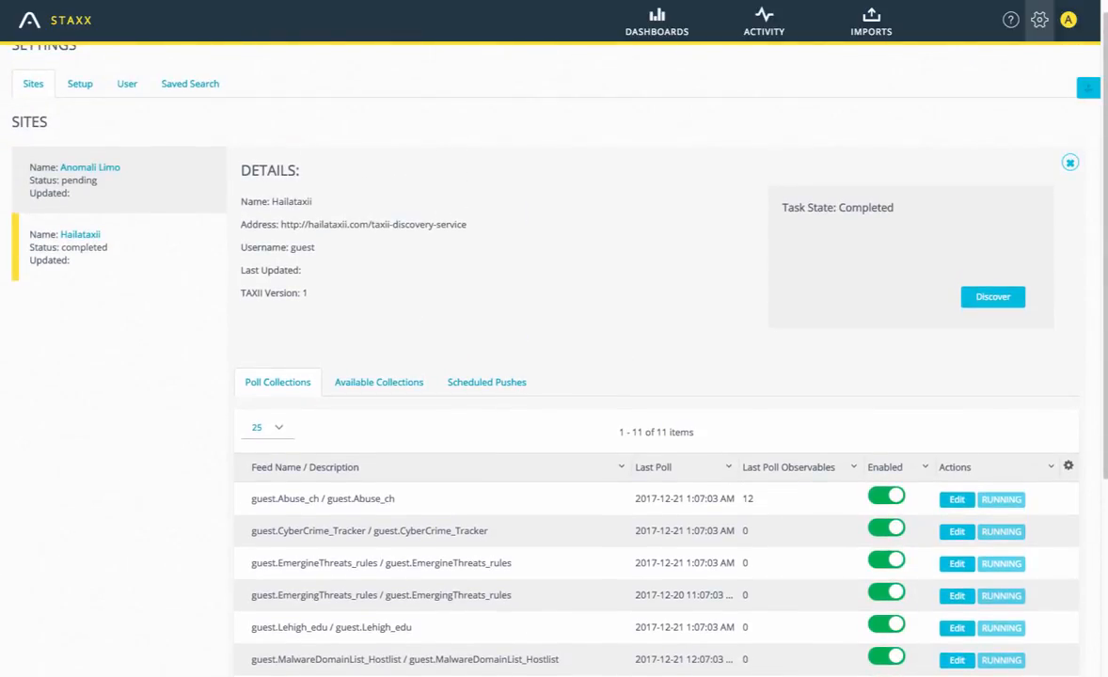
{"action": "left_click", "coordinate": [1071, 163]}
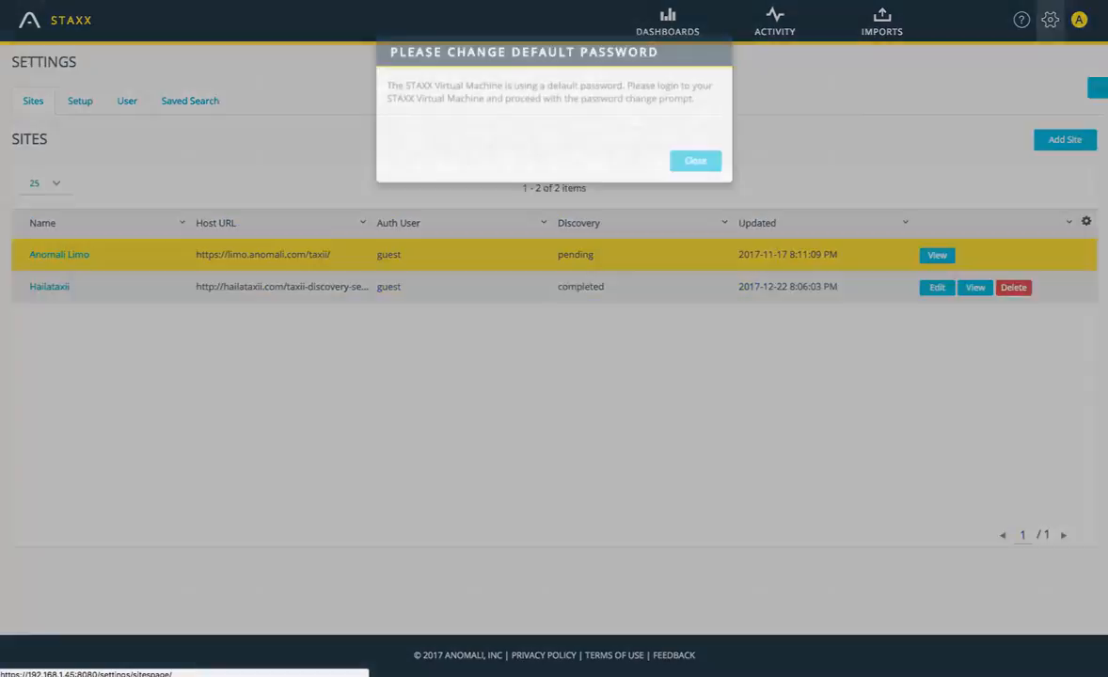
{"action": "left_click", "coordinate": [702, 190]}
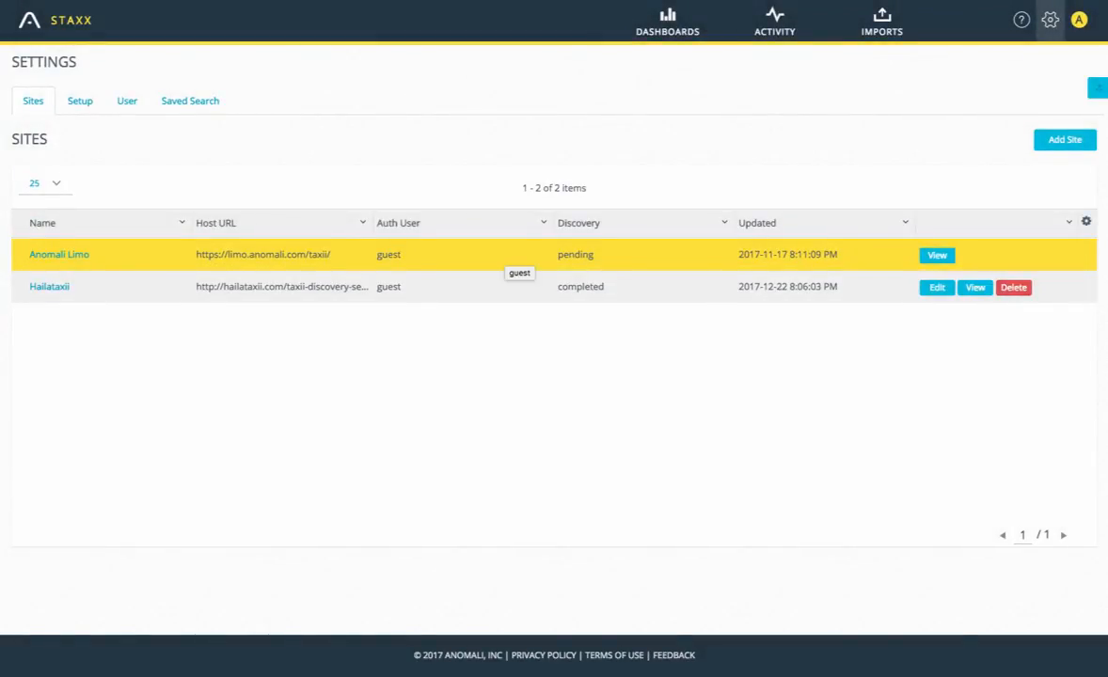
Step: Open the Anomali Limo site's details, dismiss the default password reminder and run feed discovery
{"action": "left_click", "coordinate": [937, 255]}
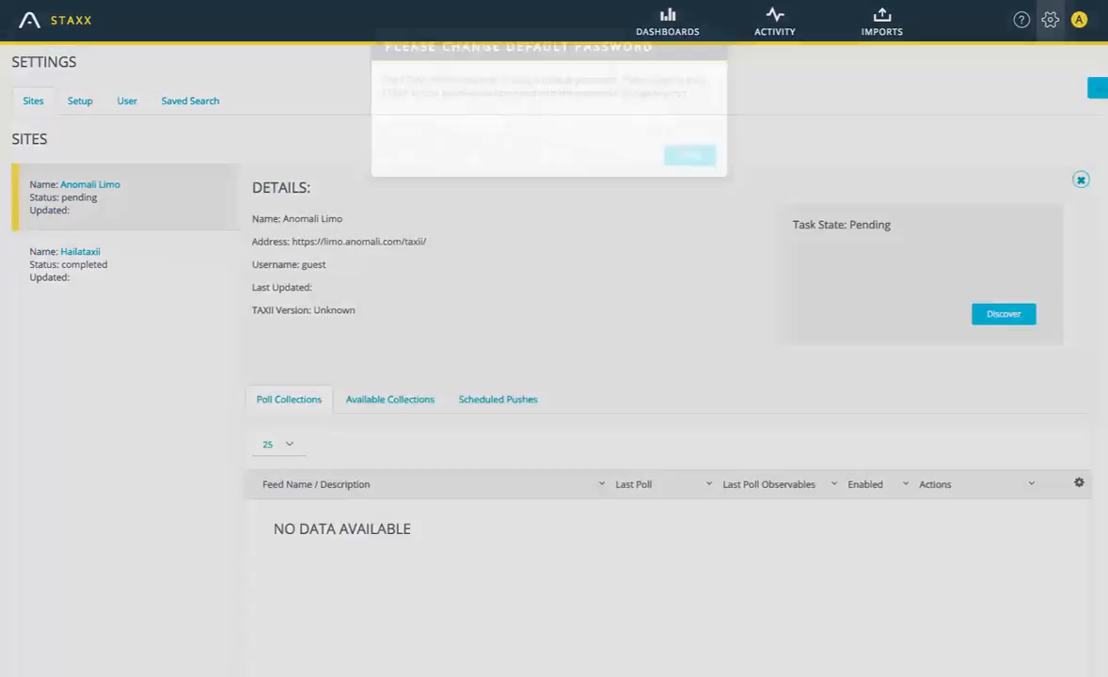
{"action": "left_click", "coordinate": [693, 183]}
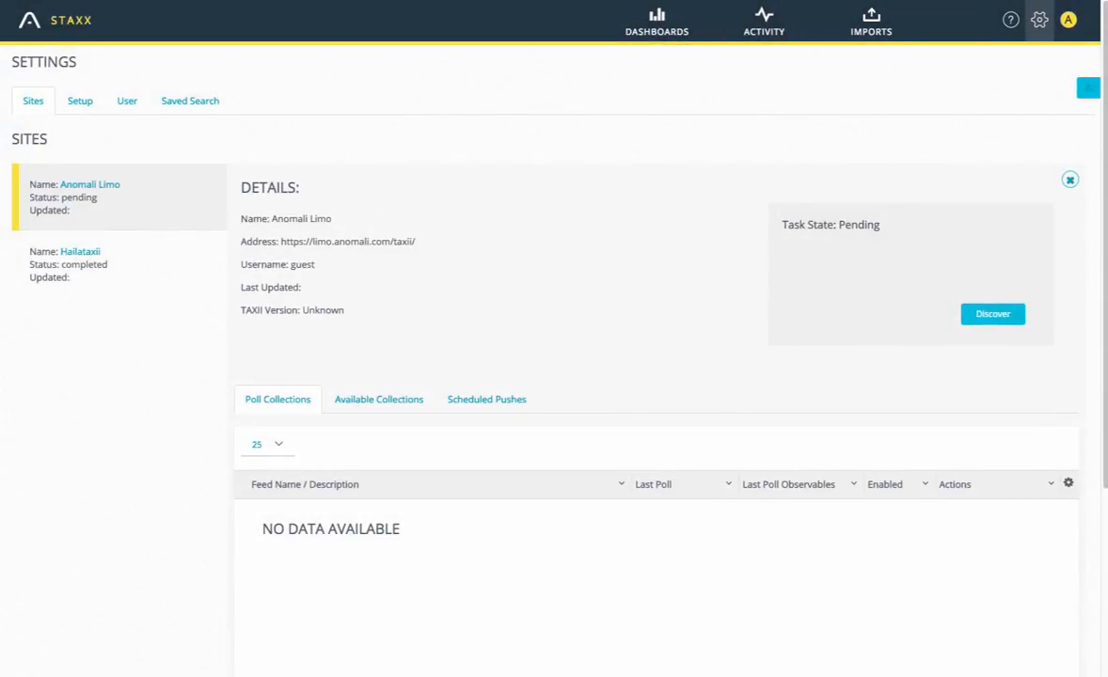
{"action": "left_click", "coordinate": [996, 318]}
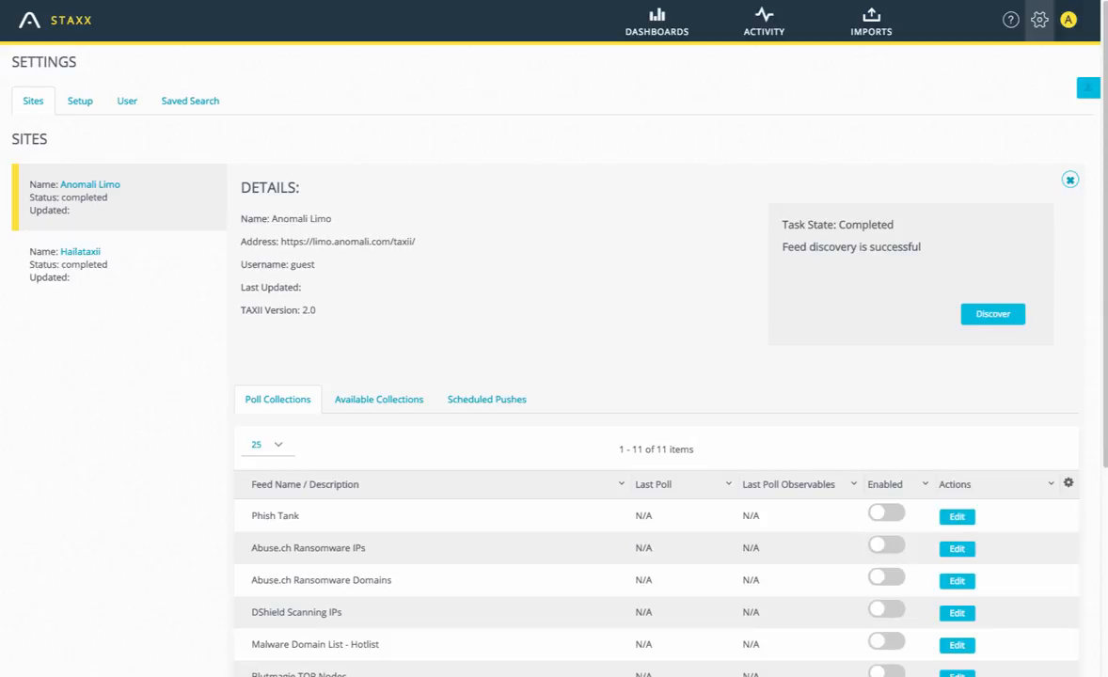
{"action": "scroll", "coordinate": [649, 423], "scroll_direction": "down", "scroll_amount": 1}
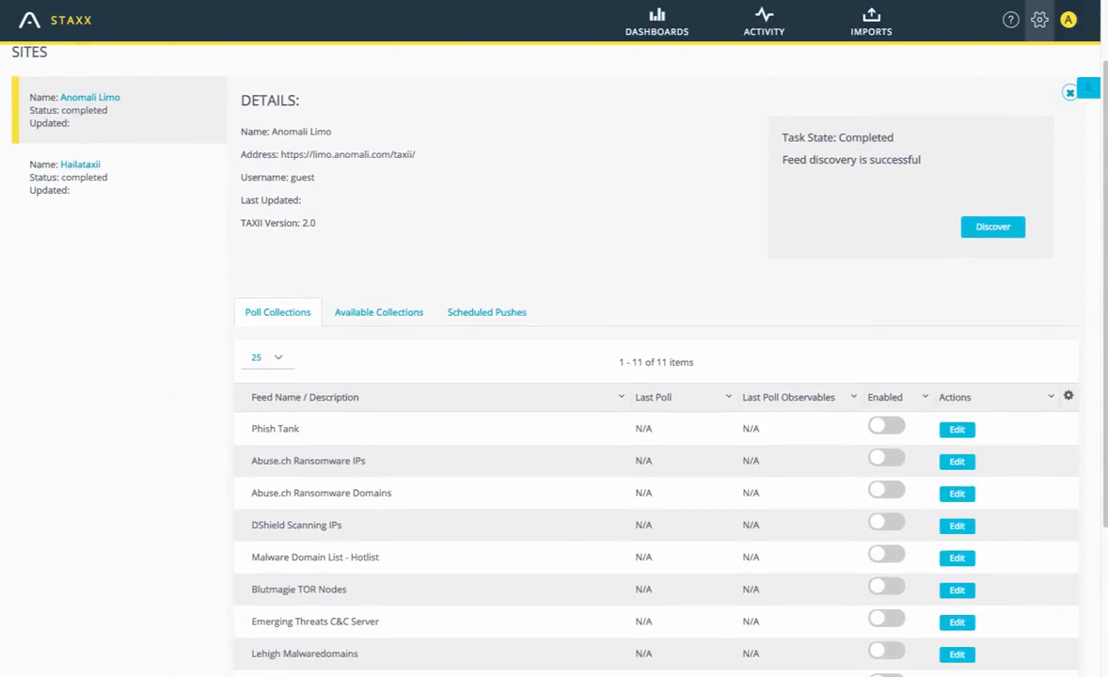
{"action": "left_click", "coordinate": [887, 428]}
{"action": "left_click", "coordinate": [887, 460]}
{"action": "scroll", "coordinate": [886, 460], "scroll_direction": "down", "scroll_amount": 2}
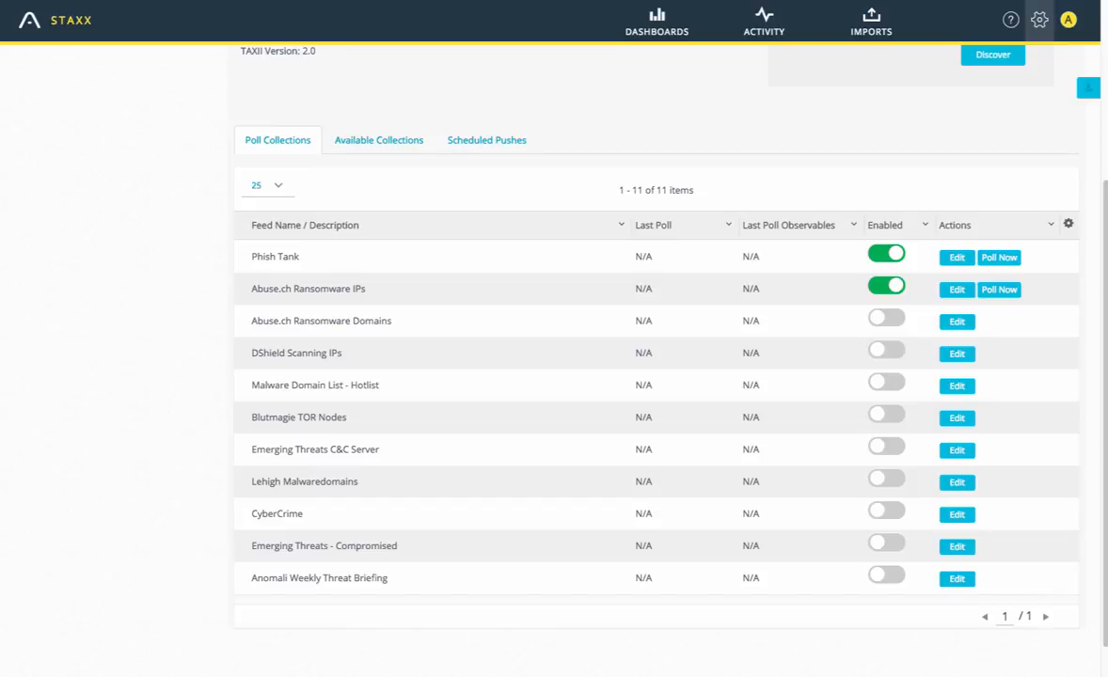
{"action": "left_click", "coordinate": [887, 254]}
{"action": "left_click", "coordinate": [886, 286]}
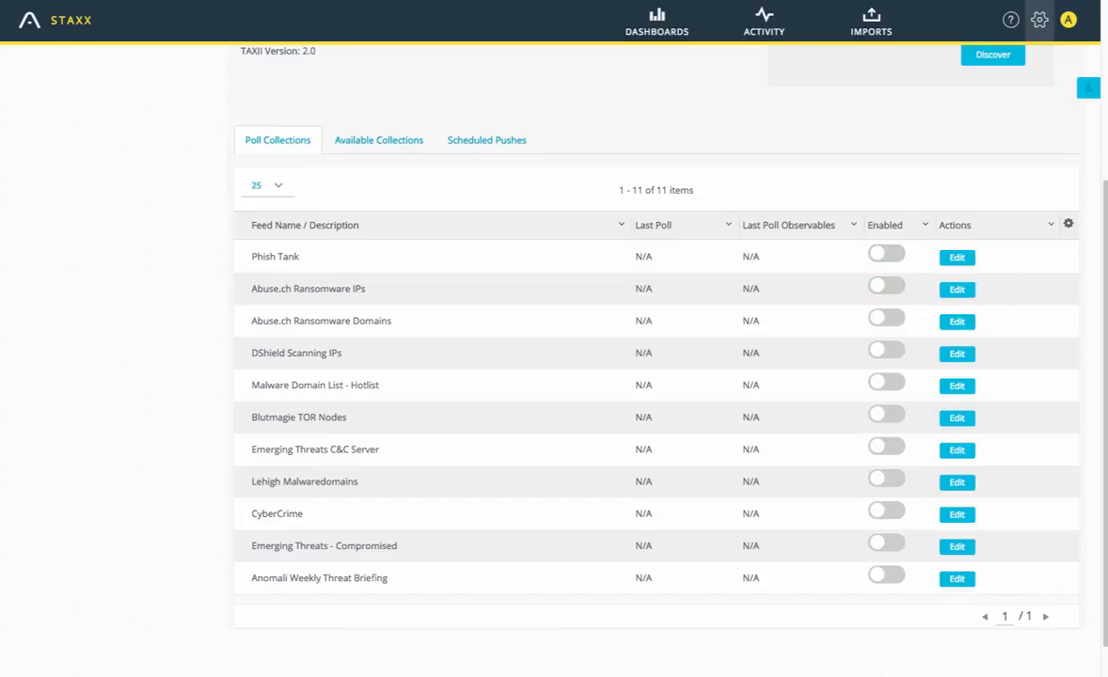
Step: Enable the Anomali Weekly Threat Briefing, Lehigh Malwaredomains and Malware Domain List - Hotlist feeds of Anomali Limo
{"action": "left_click", "coordinate": [887, 575]}
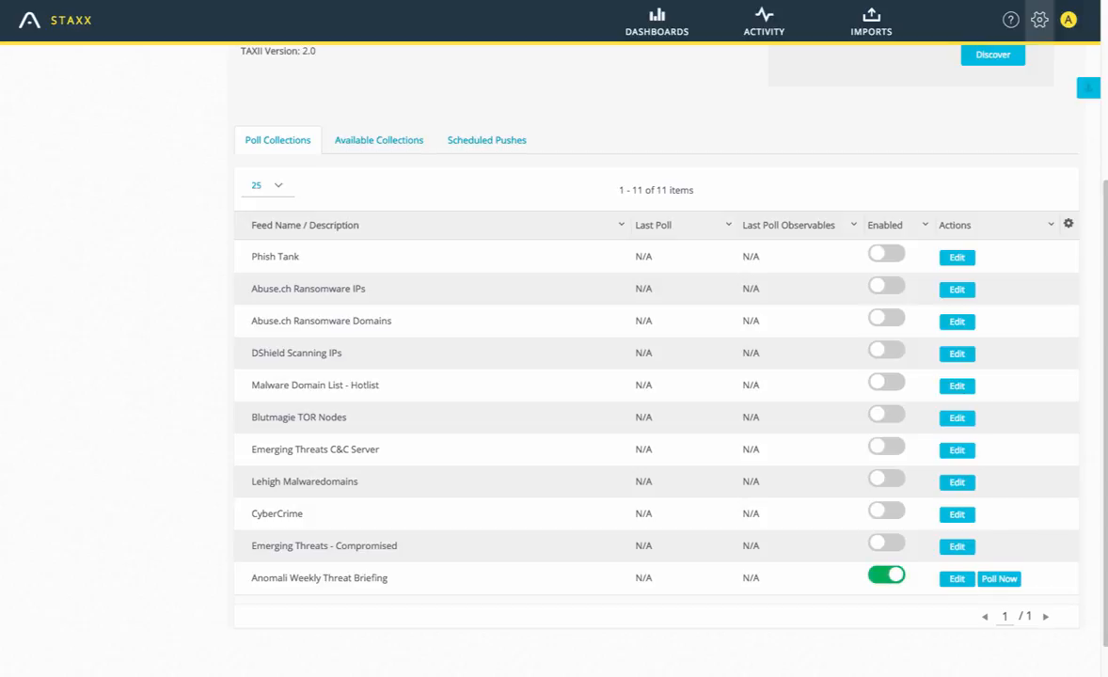
{"action": "left_click", "coordinate": [887, 479]}
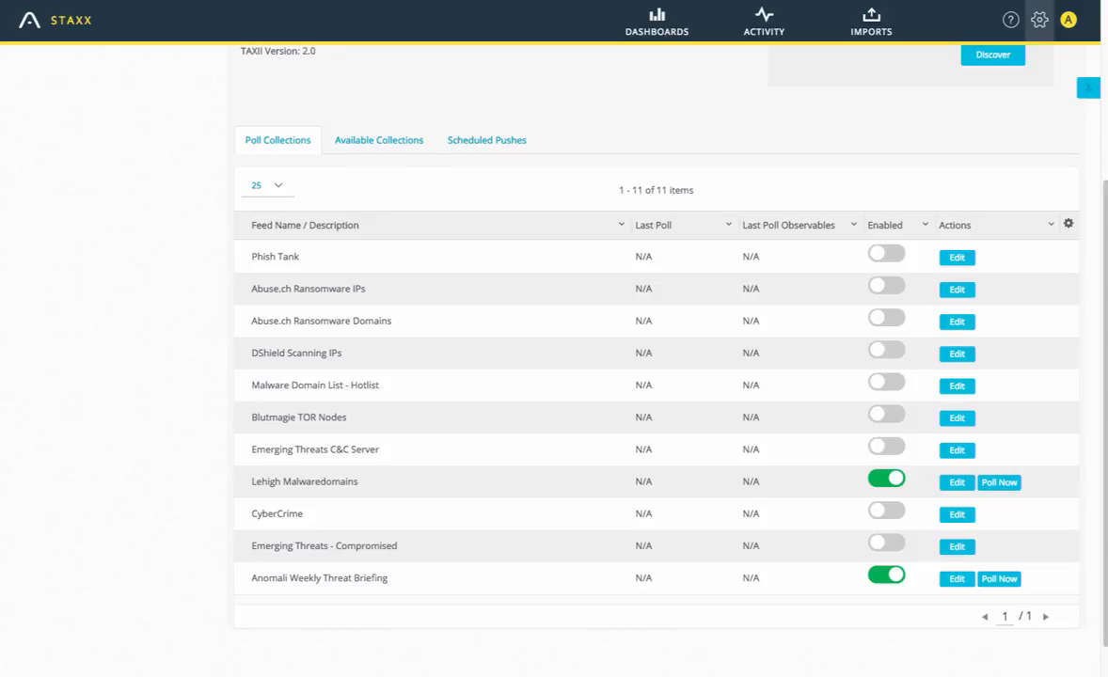
{"action": "left_click", "coordinate": [886, 382]}
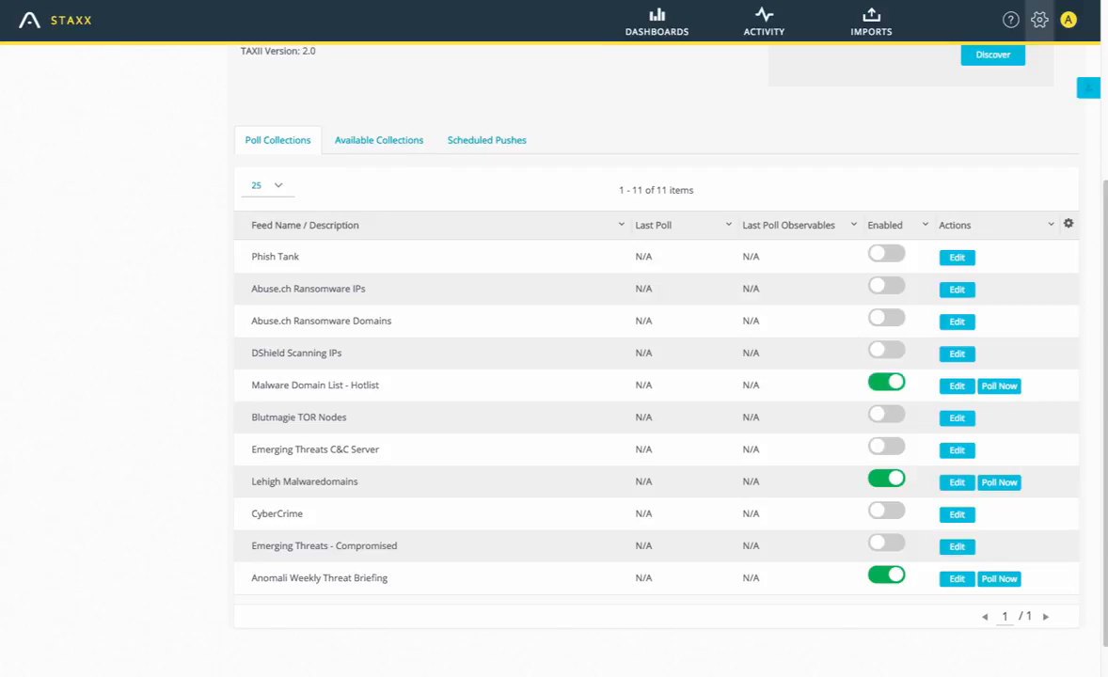
Step: Poll the Malware Domain List - Hotlist, Lehigh Malwaredomains and Anomali Weekly Threat Briefing feeds immediately, and return to the dashboard overview
{"action": "left_click", "coordinate": [999, 387]}
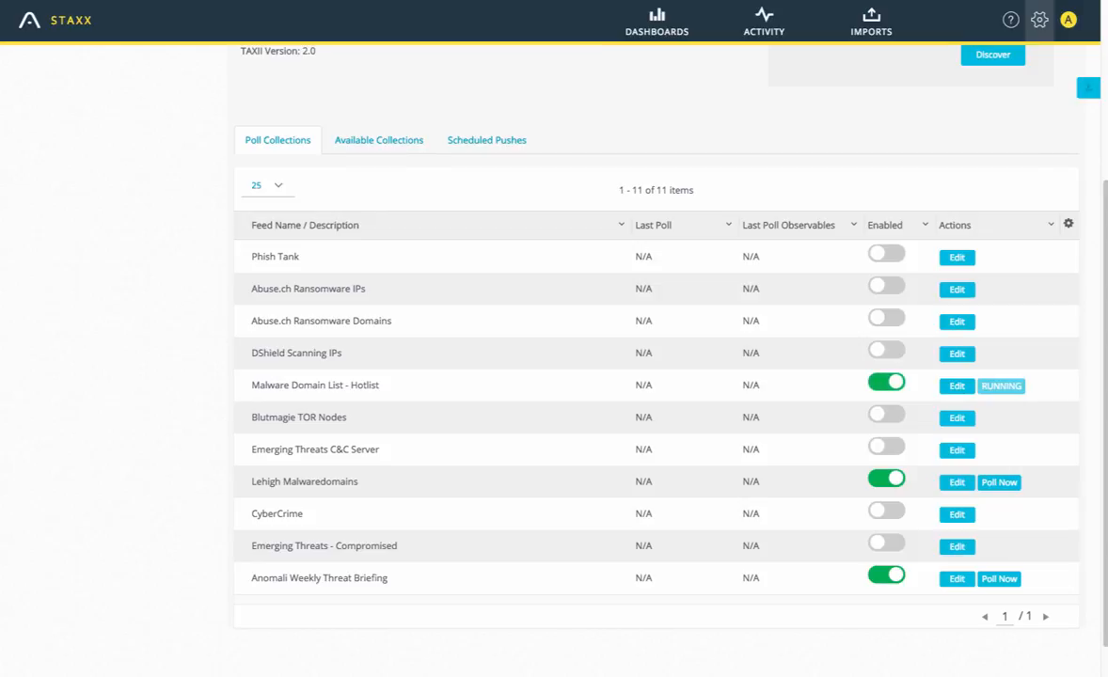
{"action": "left_click", "coordinate": [999, 483]}
{"action": "left_click", "coordinate": [999, 580]}
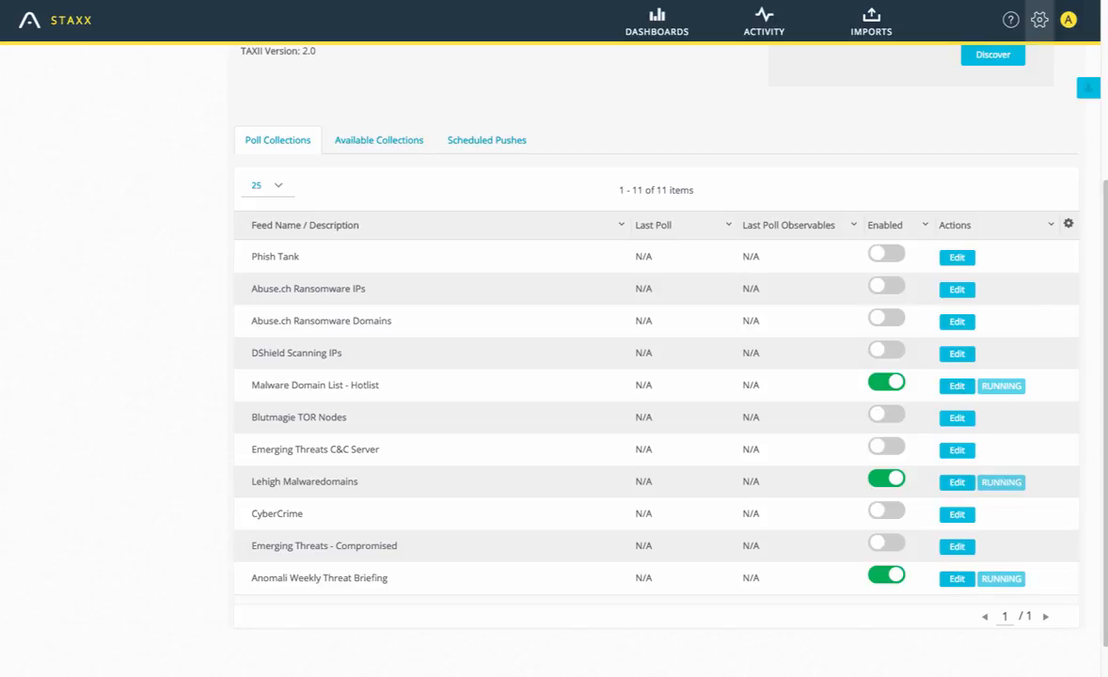
{"action": "scroll", "coordinate": [657, 376], "scroll_direction": "up", "scroll_amount": 3}
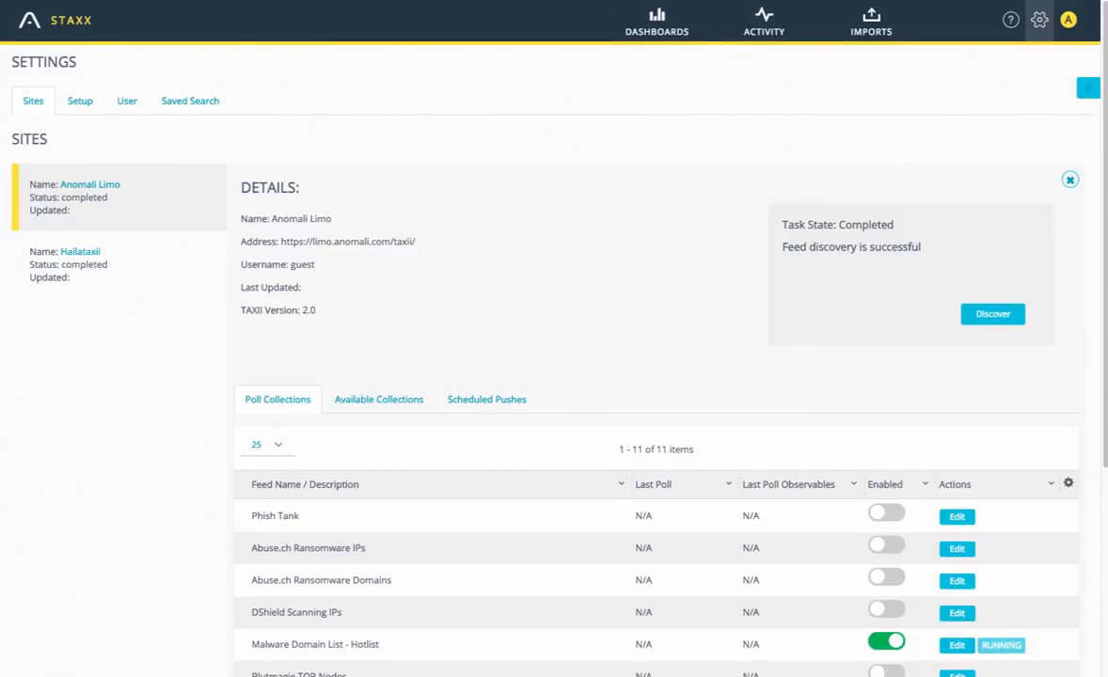
{"action": "left_click", "coordinate": [657, 21]}
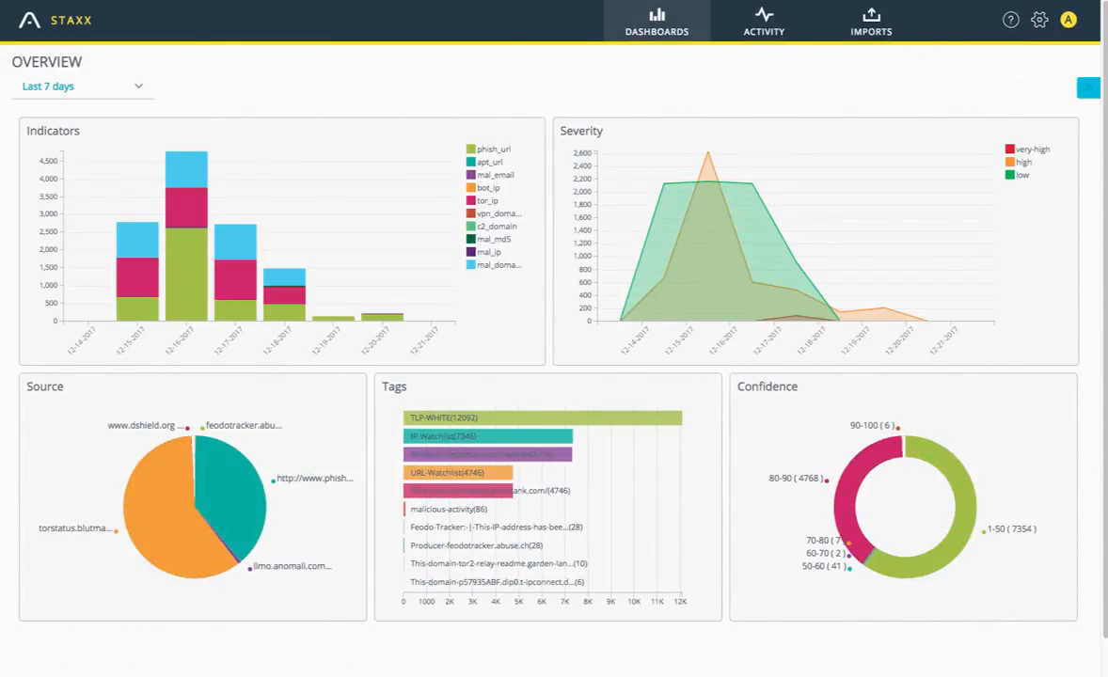